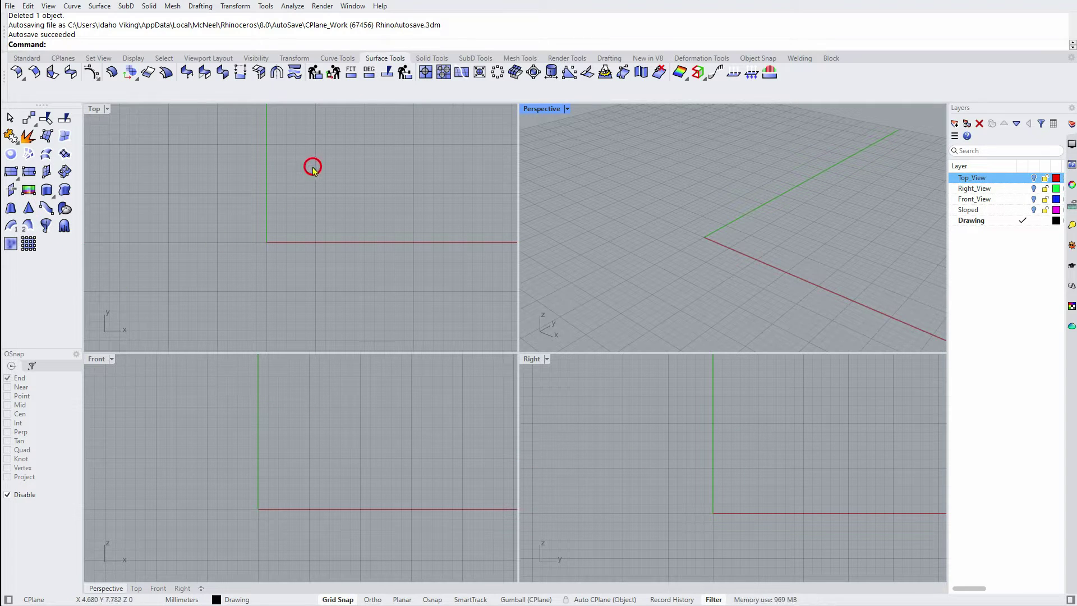
# - Draw a square plane in the Top view, compare it with Perspective, then remove it
pyautogui.click(11, 172)
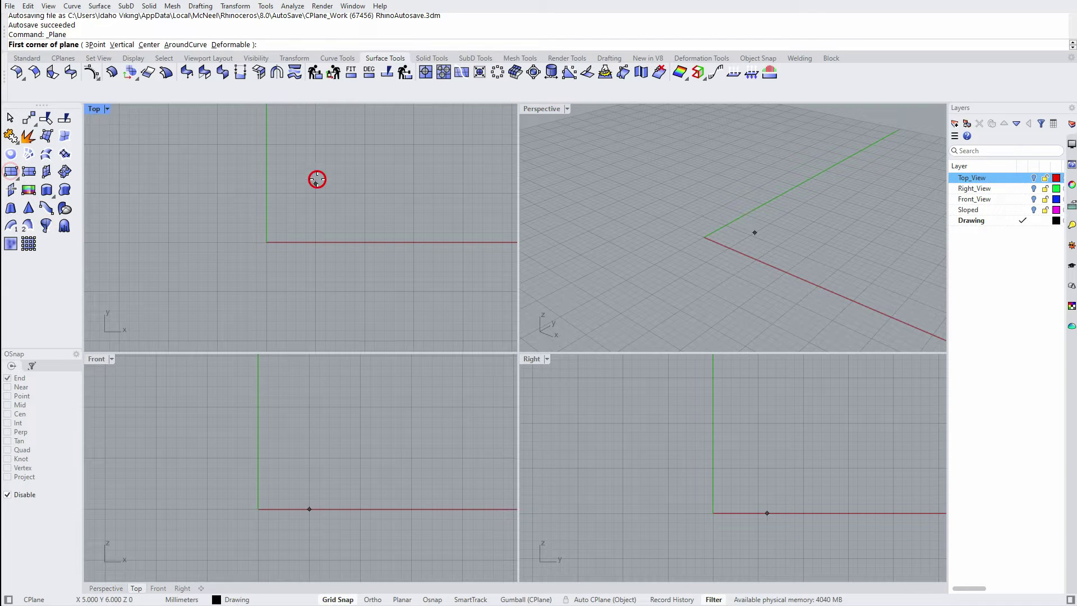
pyautogui.click(217, 194)
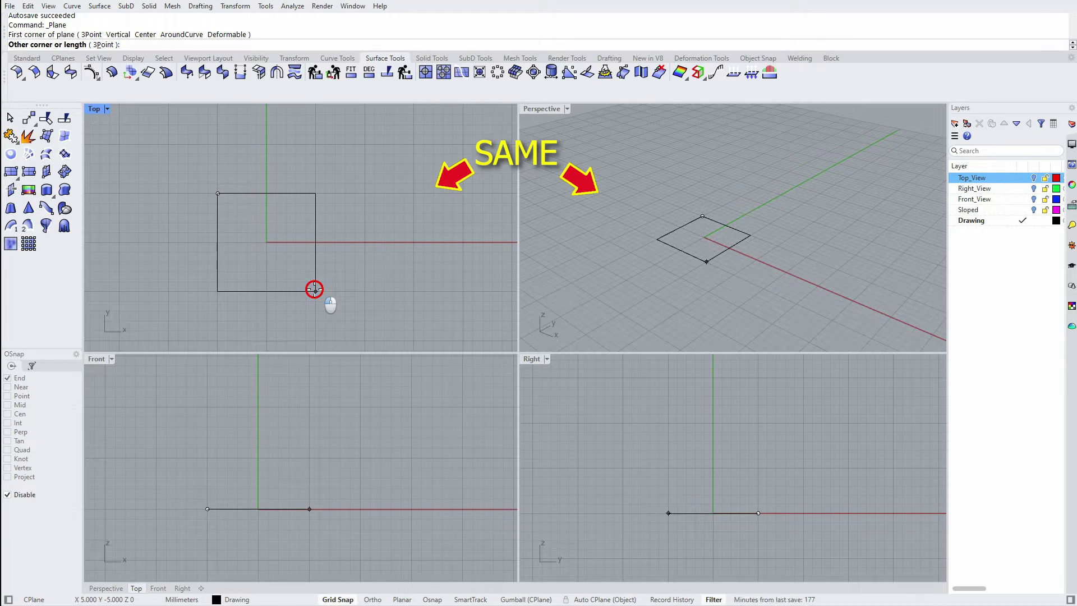
pyautogui.click(314, 290)
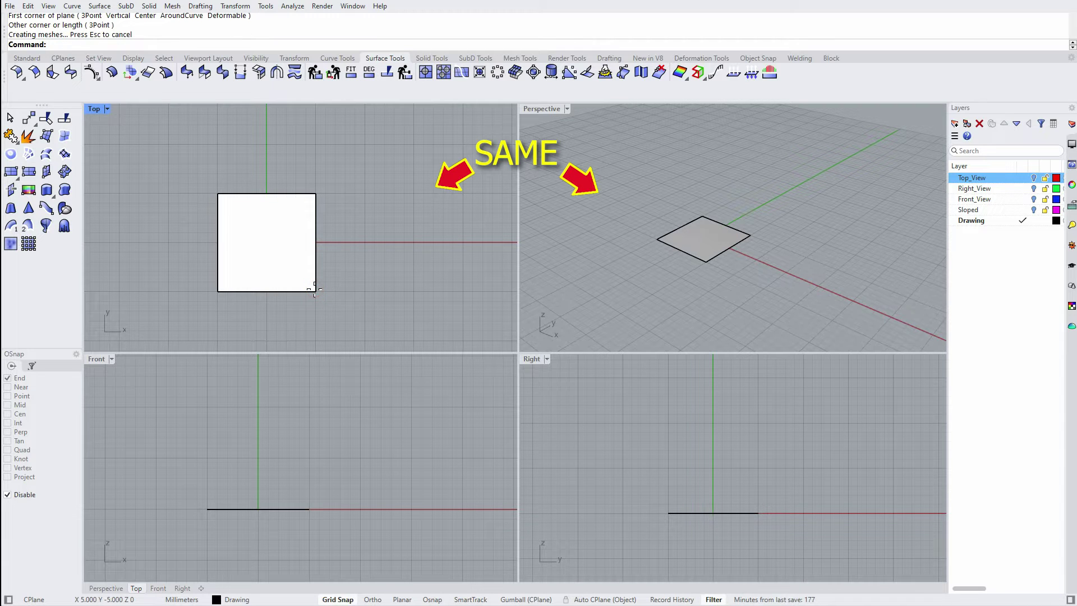
pyautogui.click(385, 306)
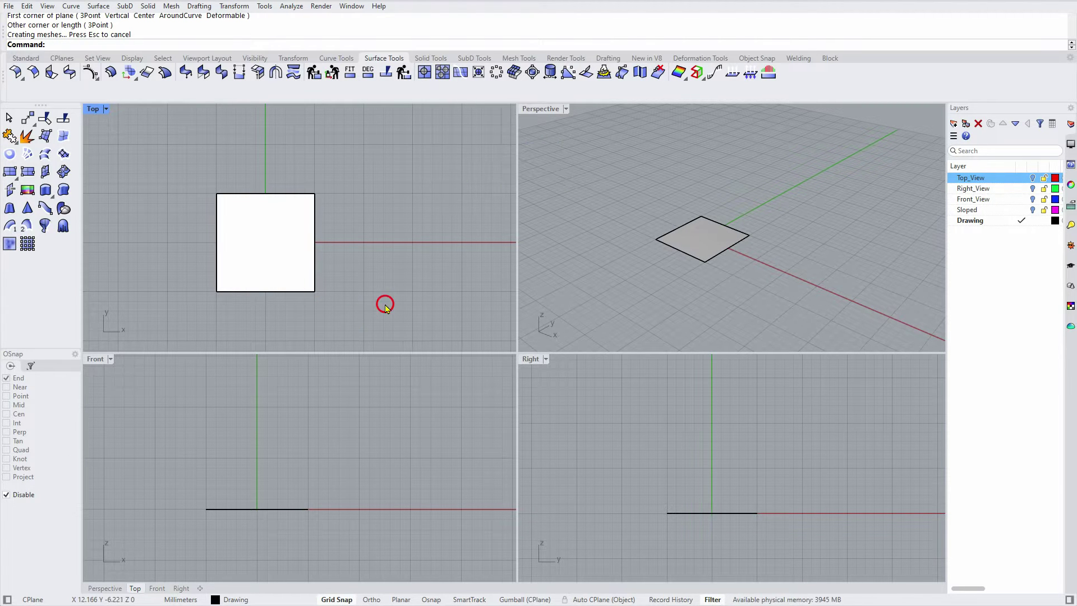
pyautogui.click(281, 242)
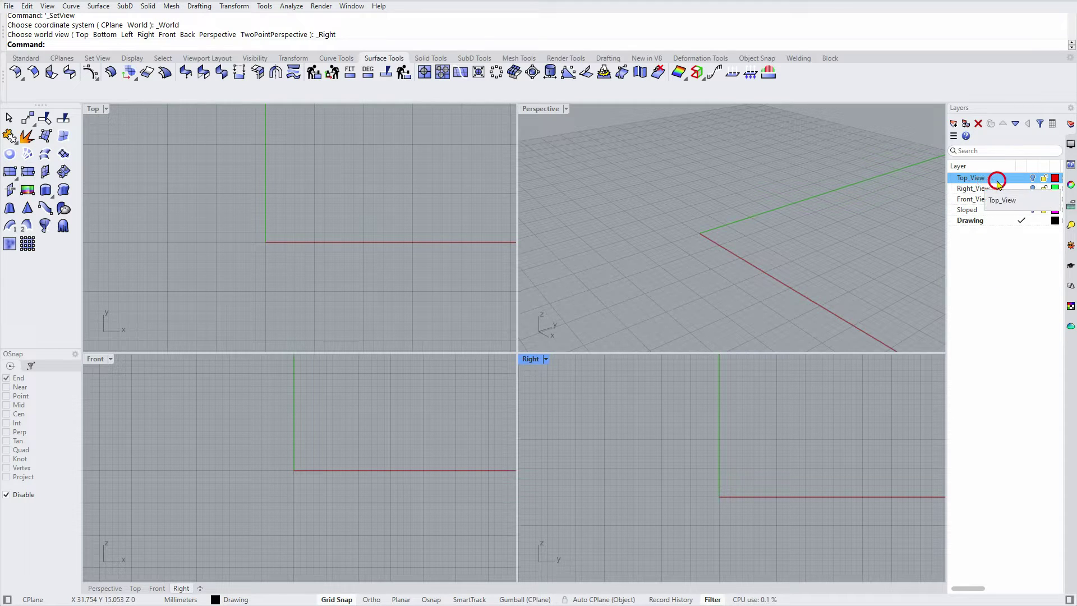
# - Turn on the Top_View, Right_View and Front_View layers and orbit to see the cube corner
pyautogui.click(1033, 178)
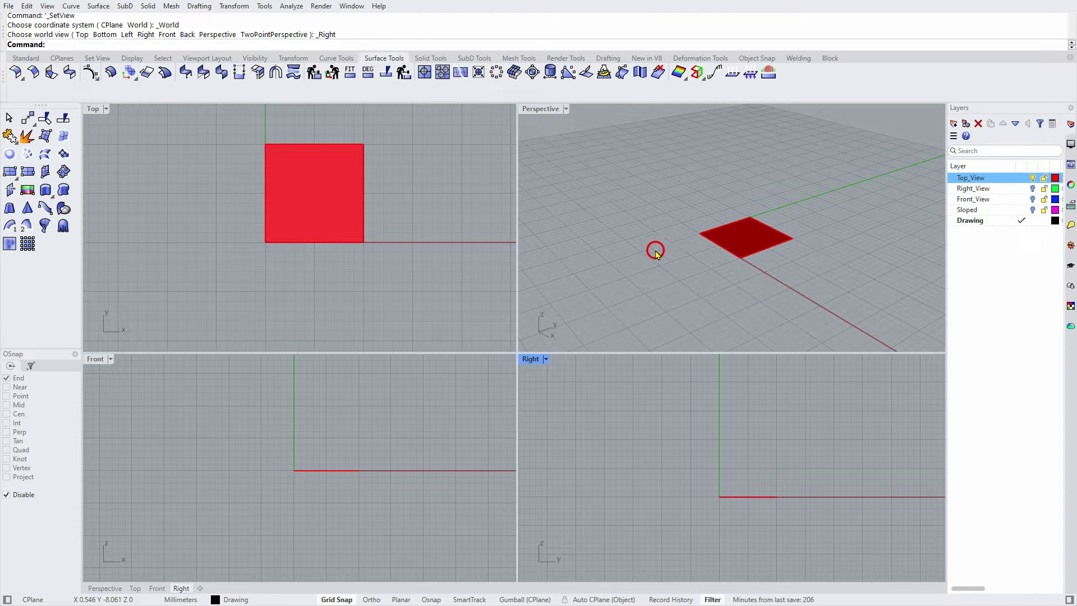
pyautogui.click(1033, 189)
pyautogui.click(1033, 202)
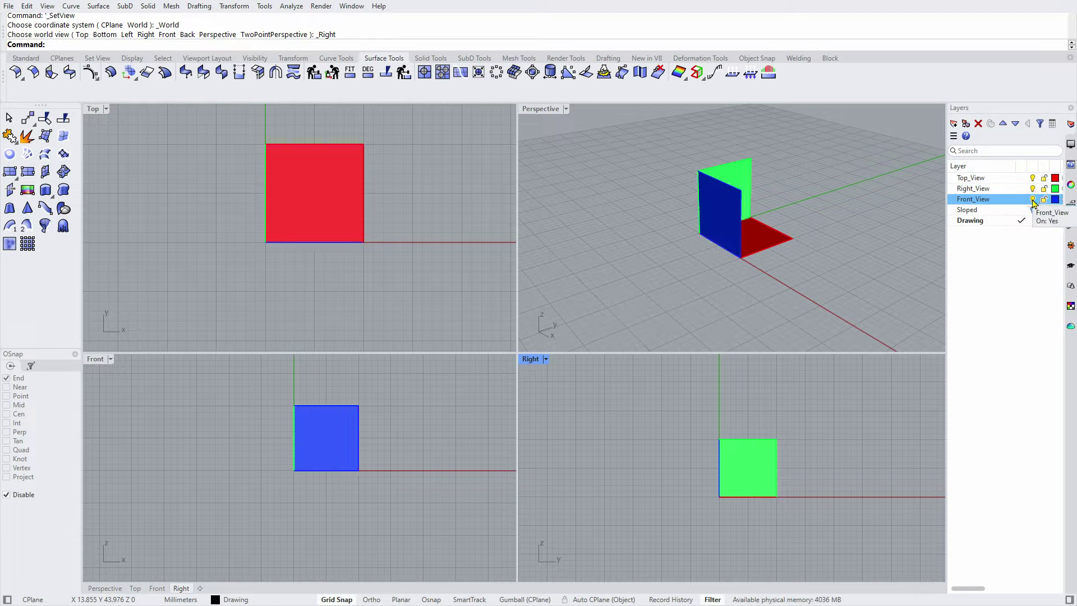
pyautogui.moveTo(760, 305); pyautogui.dragTo(669, 298, button='right')
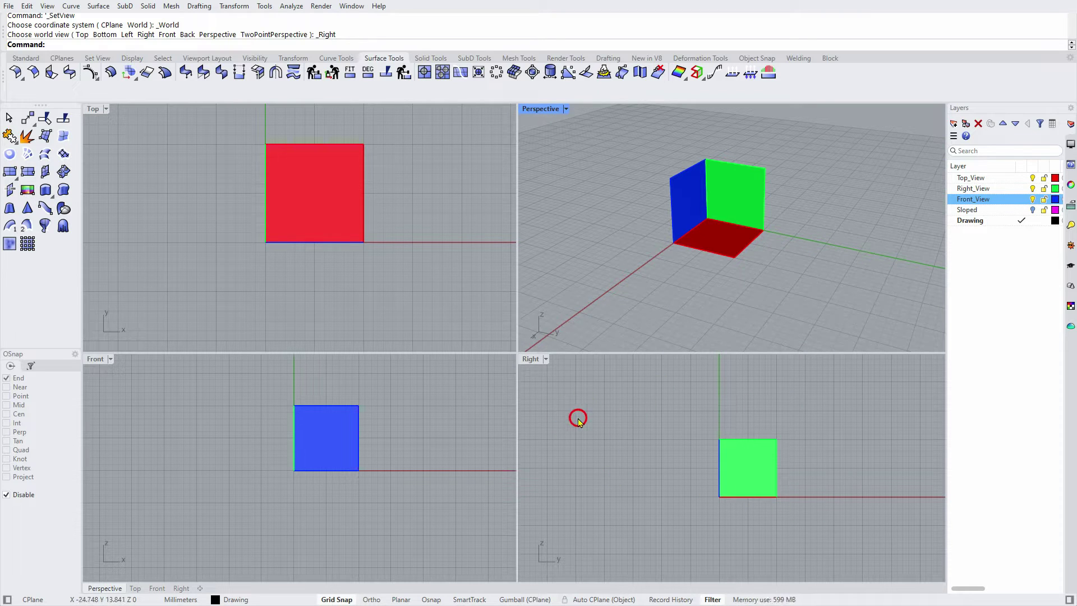
# - Set the lower-right Right viewport to Perspective and orbit until the blue face is front-on
pyautogui.click(546, 359)
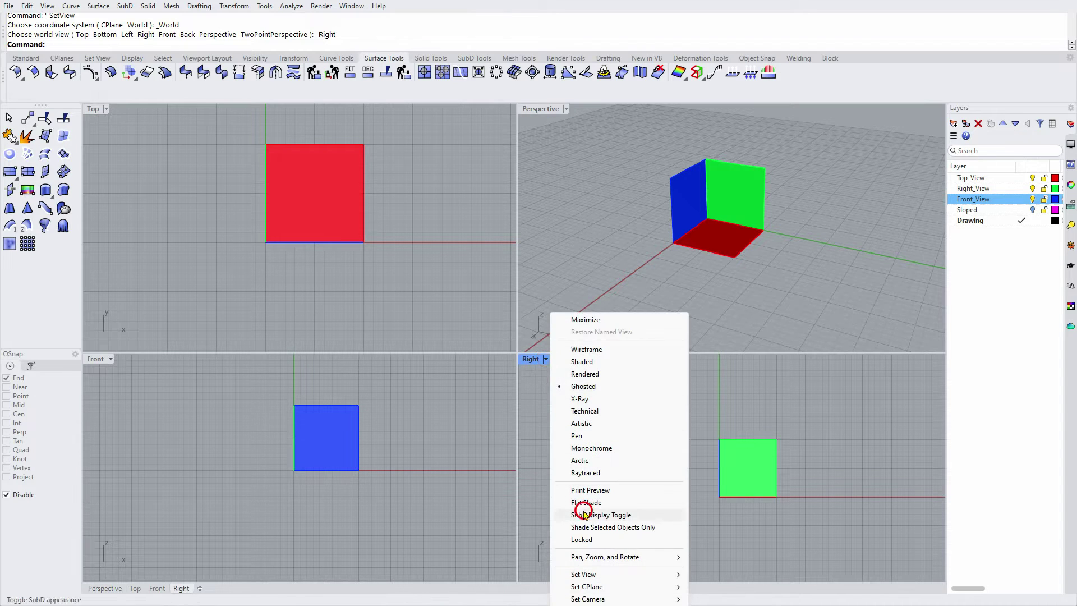
pyautogui.click(602, 575)
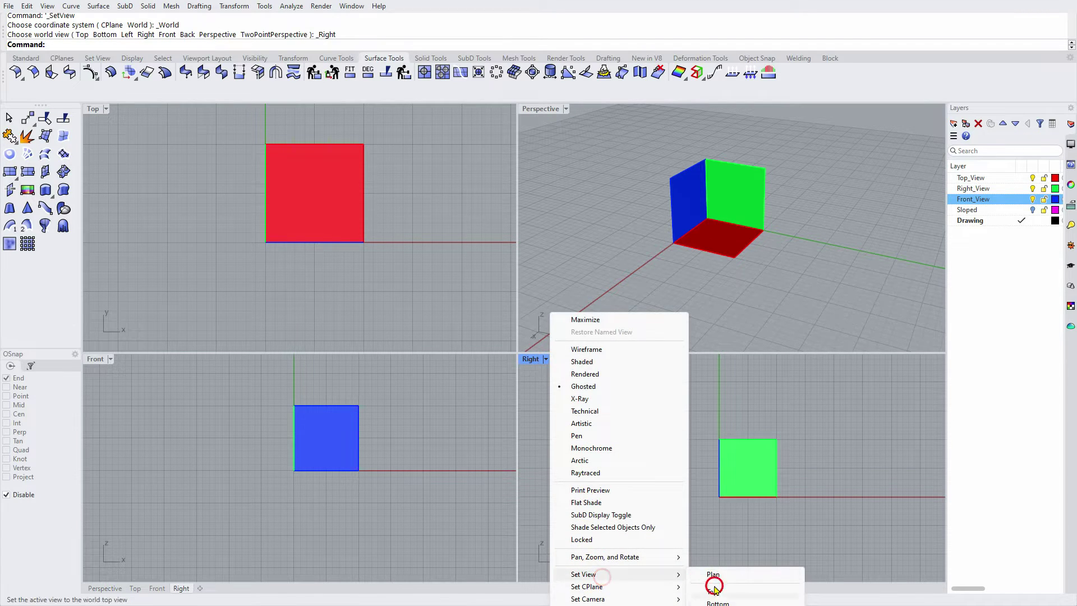
pyautogui.click(718, 604)
pyautogui.moveTo(798, 549); pyautogui.dragTo(754, 509, button='right')
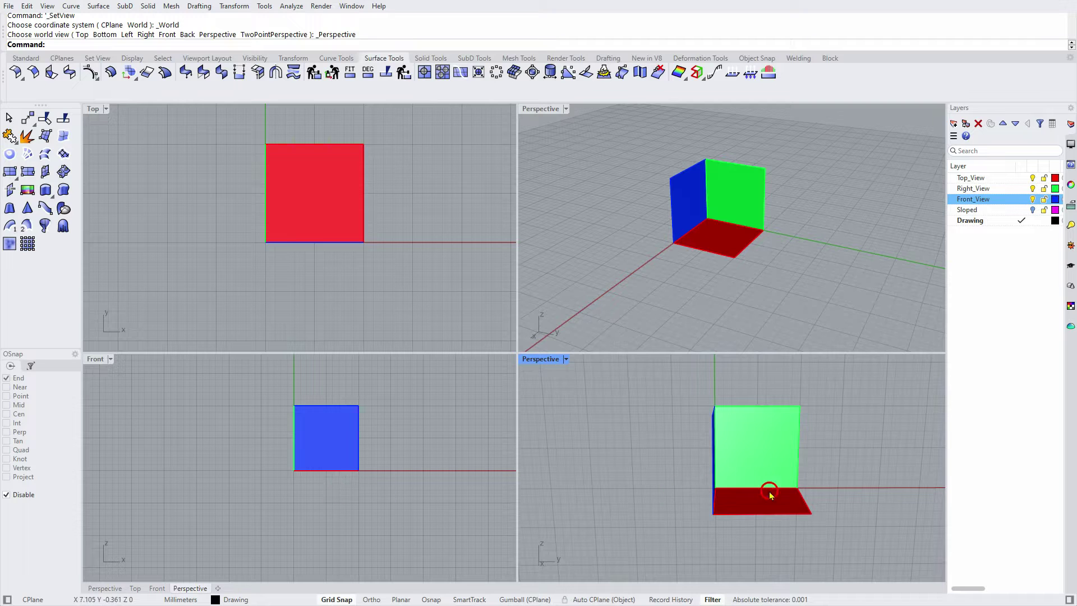
pyautogui.moveTo(853, 486); pyautogui.dragTo(818, 490, button='right')
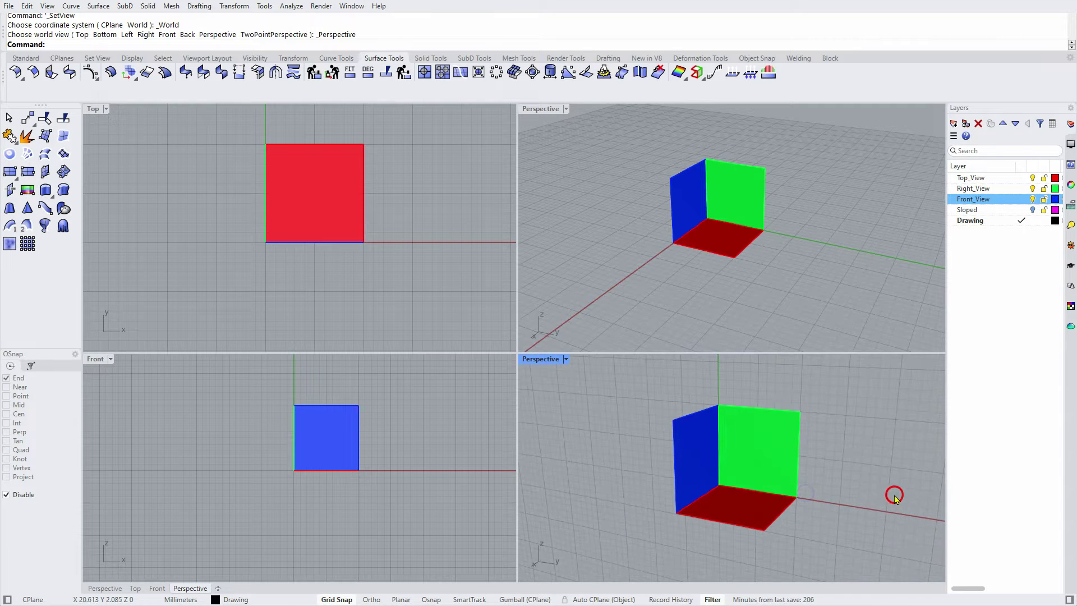
pyautogui.moveTo(892, 497); pyautogui.dragTo(844, 500, button='right')
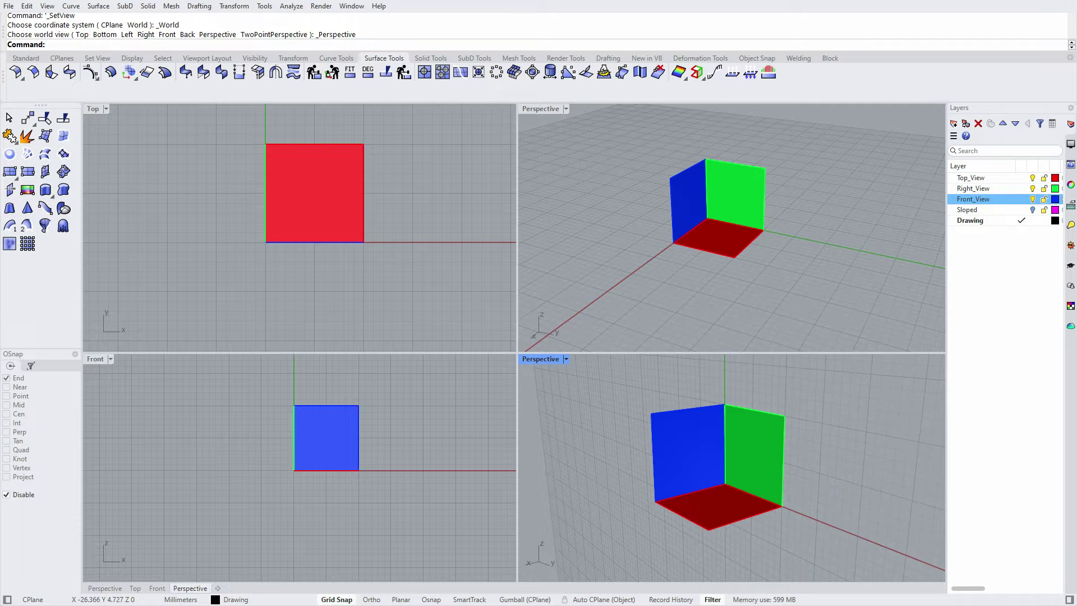
# - Switch the lower-left Front viewport to Perspective and orbit it around the coloured squares
pyautogui.click(110, 360)
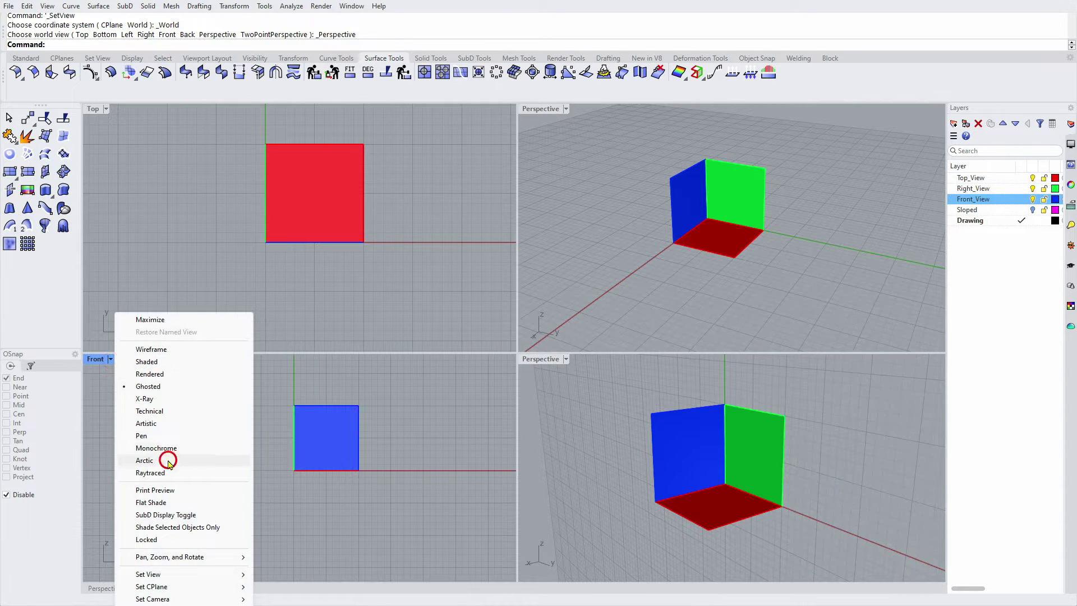
pyautogui.moveTo(149, 574)
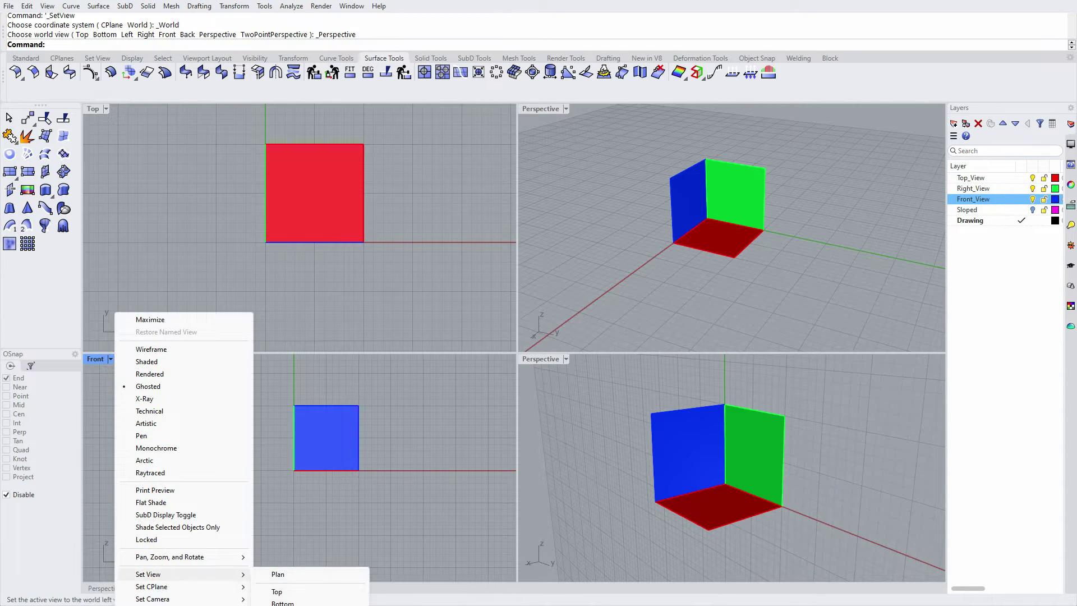
pyautogui.click(292, 561)
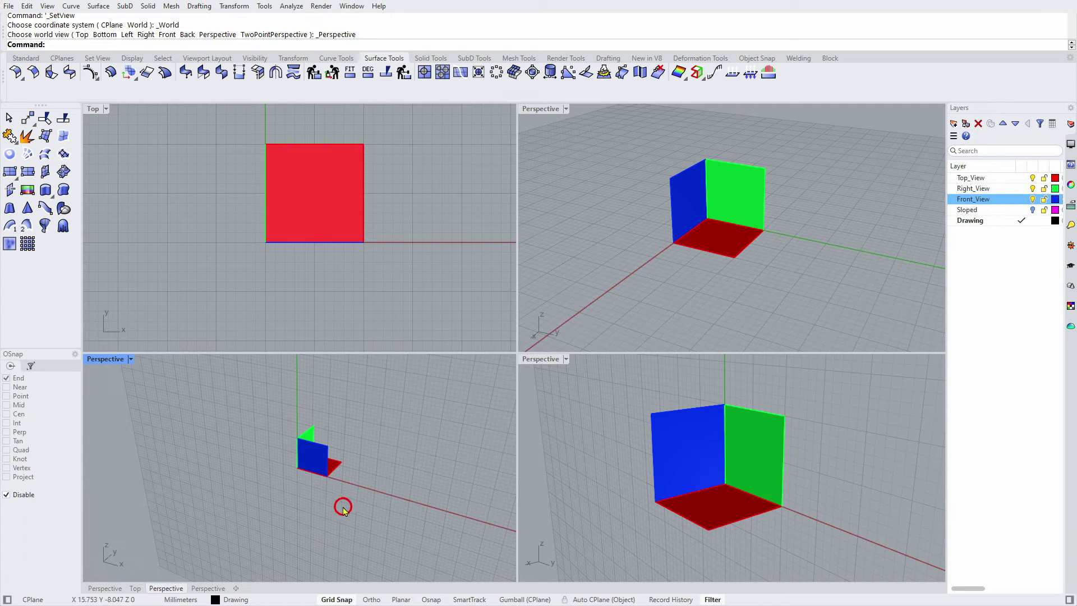
pyautogui.moveTo(366, 468); pyautogui.dragTo(397, 438, button='right')
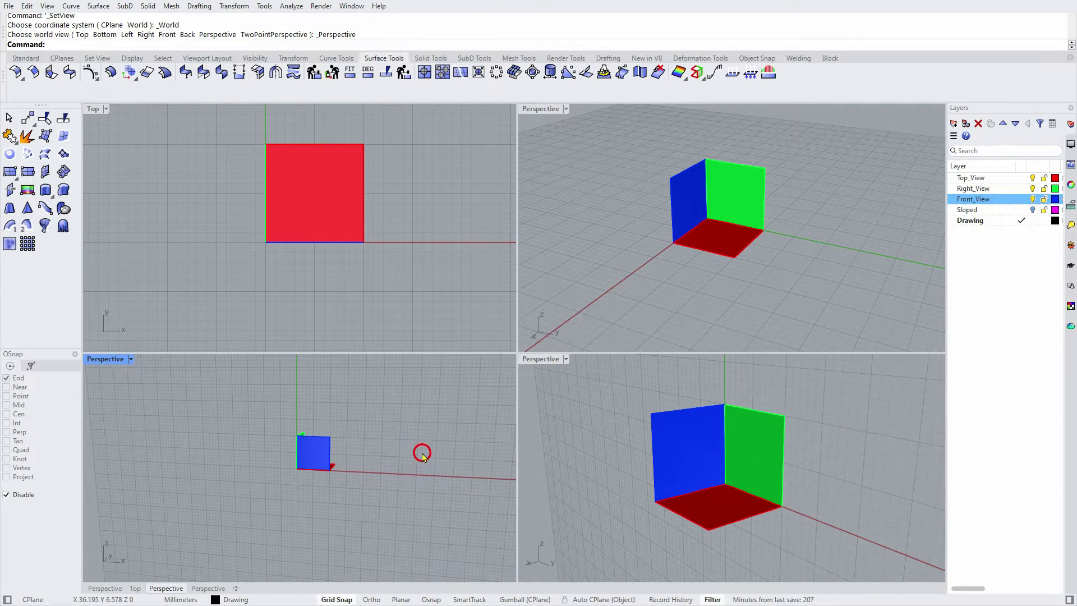
pyautogui.moveTo(420, 449); pyautogui.dragTo(246, 459, button='right')
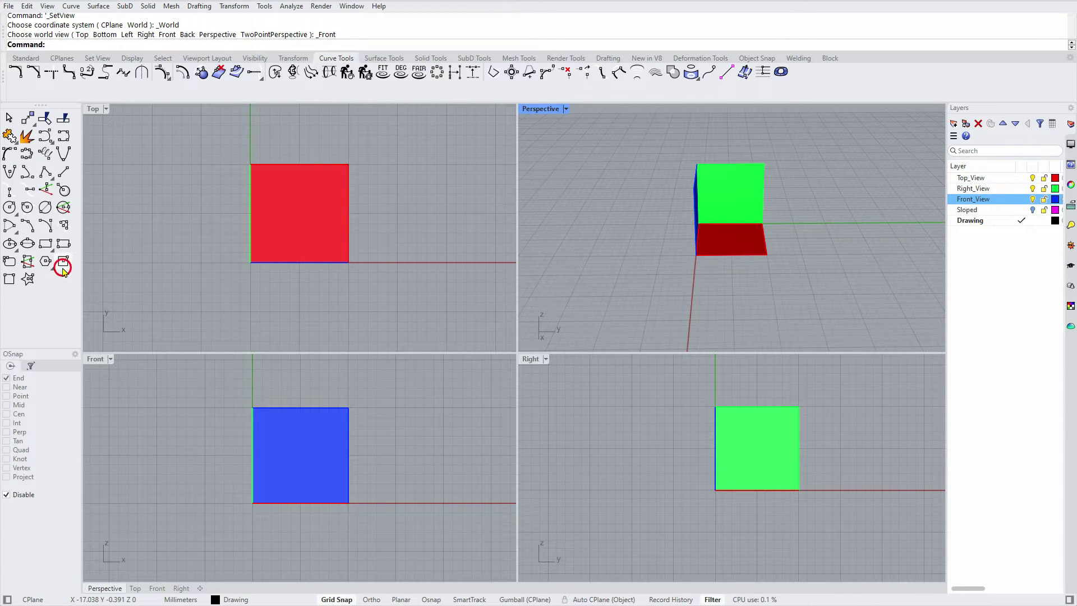
pyautogui.click(47, 244)
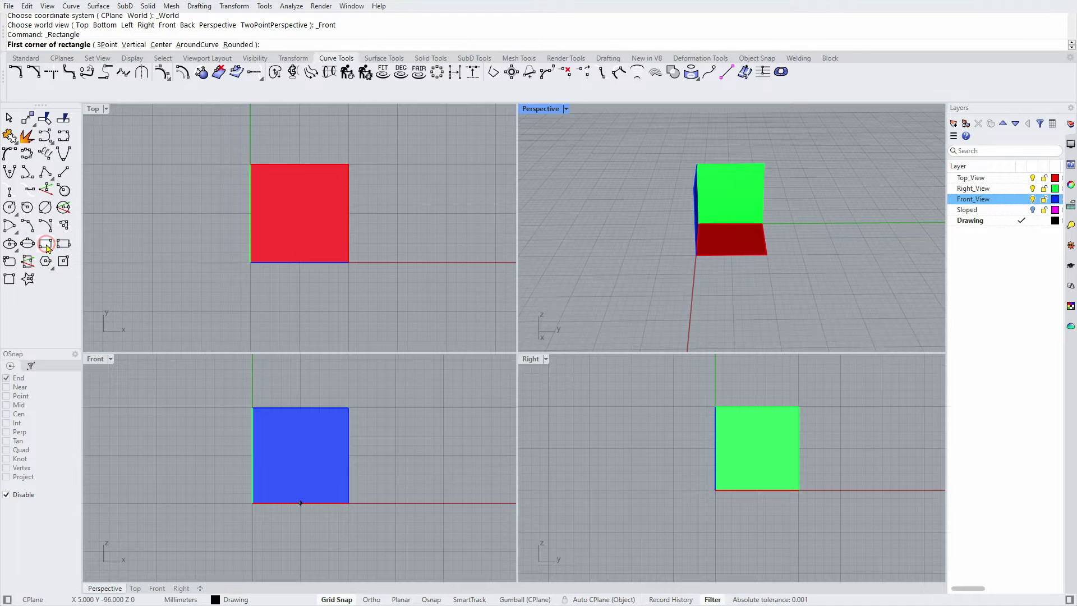
# - Draw a rectangle over the green face in Perspective and orbit to see it lies flat on the ground
pyautogui.click(713, 184)
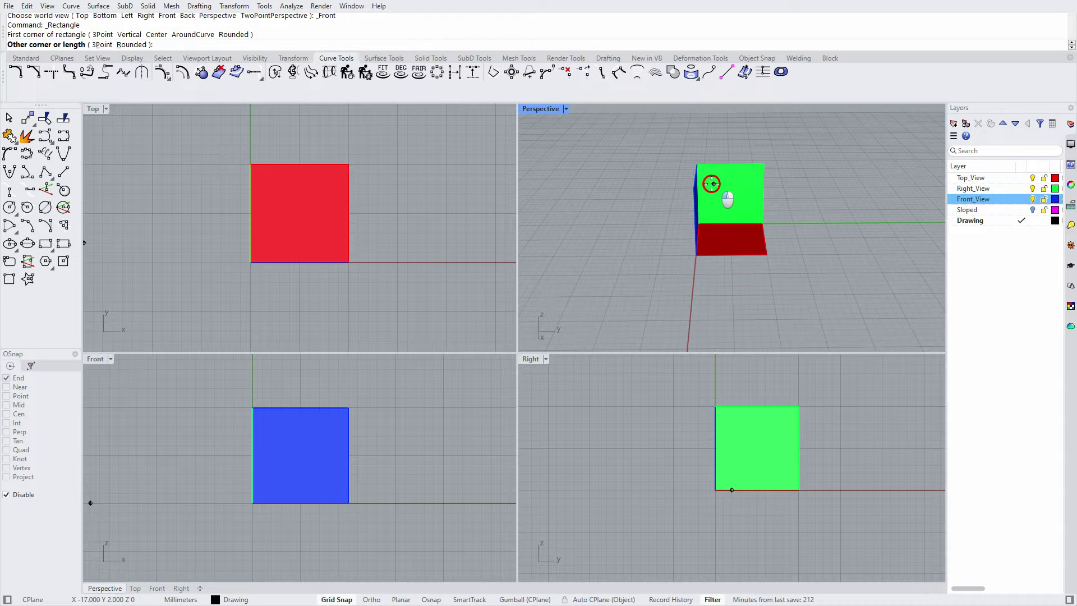
pyautogui.click(746, 200)
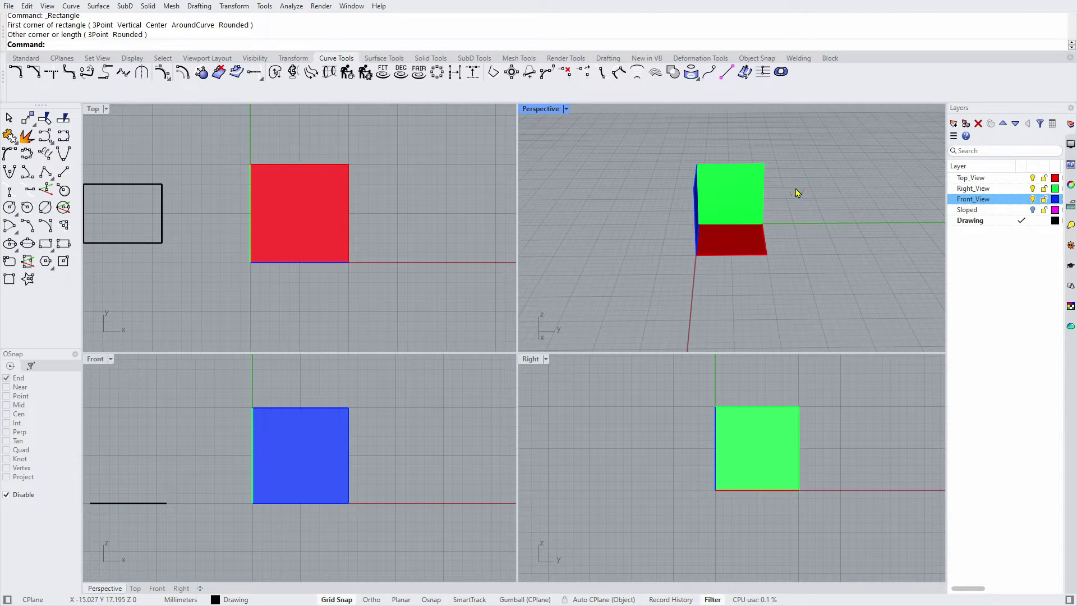
pyautogui.click(815, 210)
pyautogui.moveTo(815, 210)
pyautogui.mouseDown(button='right')
pyautogui.moveTo(816, 276)
pyautogui.moveTo(673, 233)
pyautogui.moveTo(731, 272)
pyautogui.moveTo(808, 226)
pyautogui.moveTo(815, 209)
pyautogui.mouseUp(button='right')
pyautogui.click(735, 189)
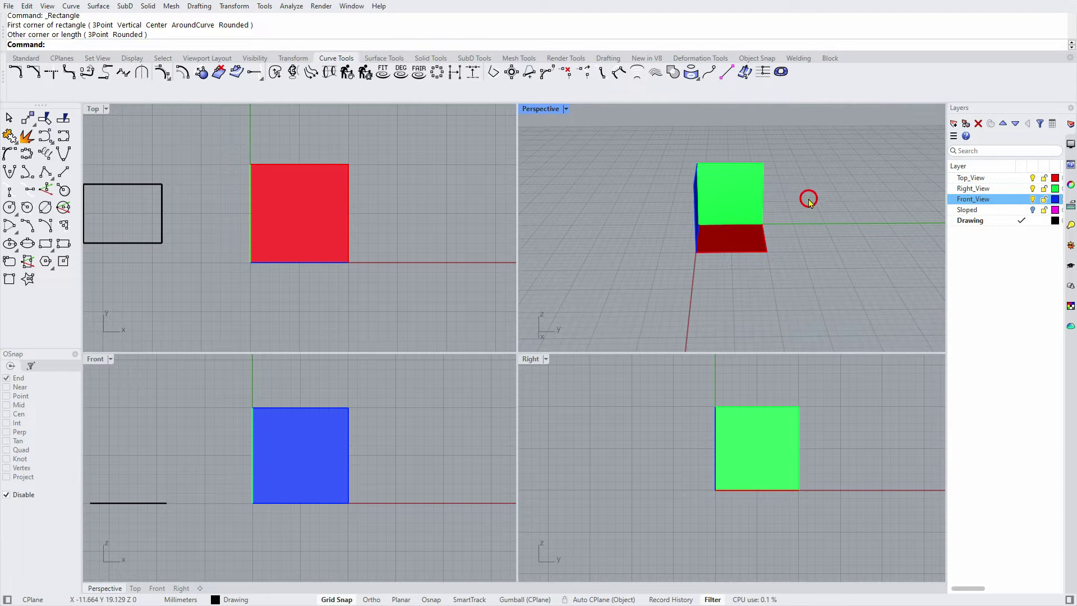
pyautogui.moveTo(810, 205)
pyautogui.mouseDown(button='right')
pyautogui.moveTo(759, 238)
pyautogui.moveTo(707, 231)
pyautogui.moveTo(711, 242)
pyautogui.moveTo(688, 226)
pyautogui.moveTo(808, 243)
pyautogui.moveTo(807, 206)
pyautogui.mouseUp(button='right')
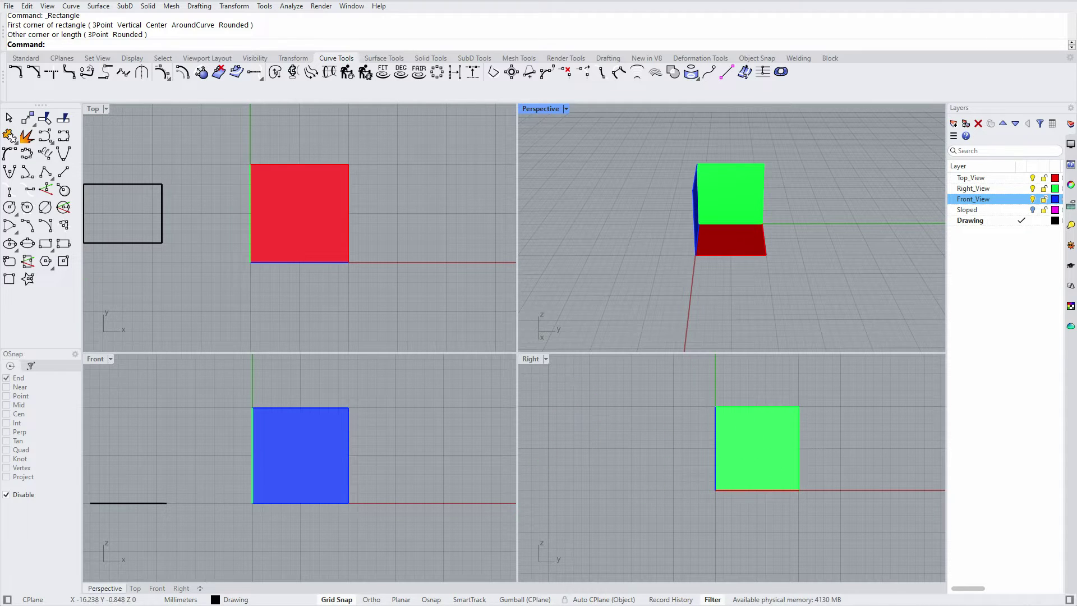
# - Activate the Right viewport and draw a small square rectangle on the green face
pyautogui.click(46, 243)
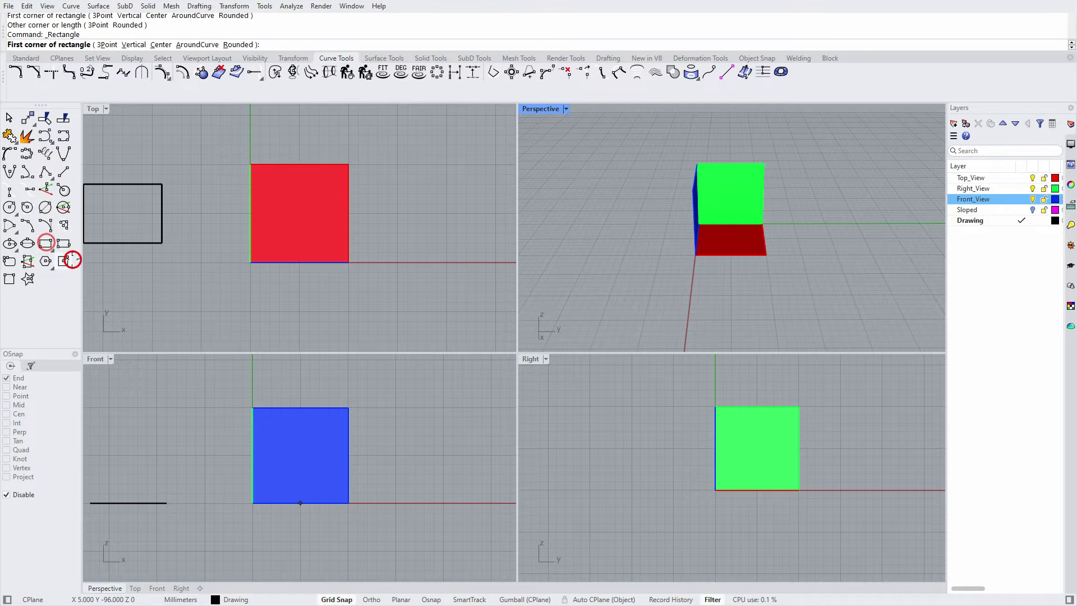
pyautogui.click(716, 489)
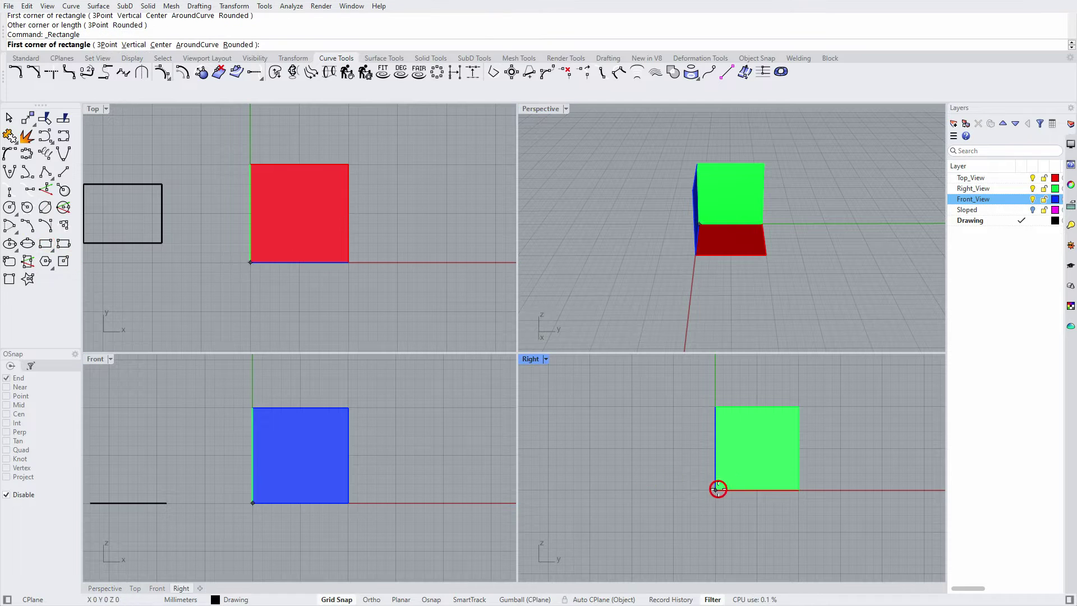
pyautogui.click(740, 432)
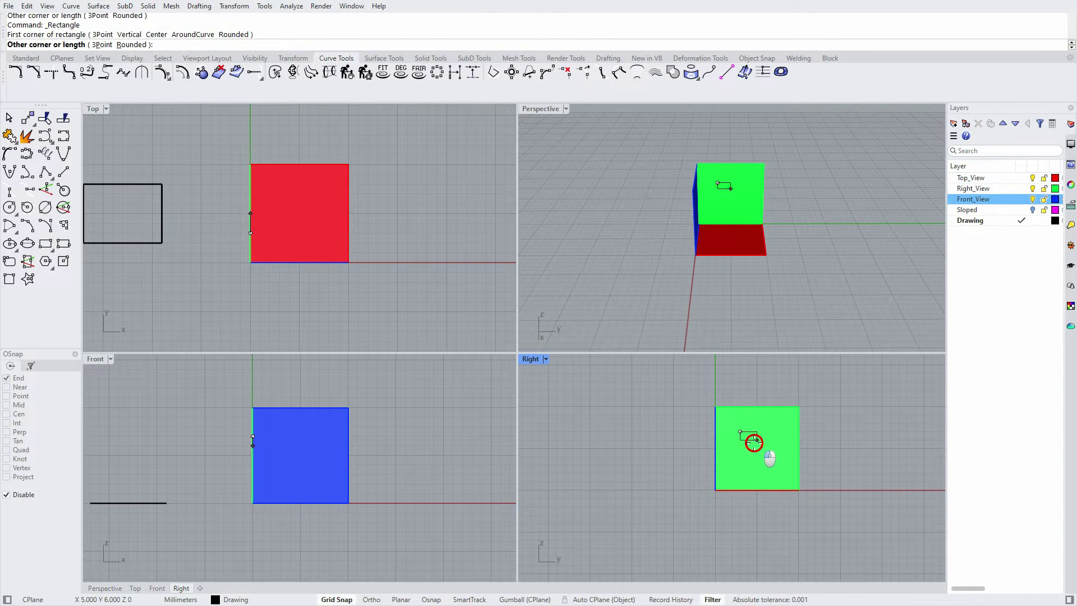
pyautogui.click(773, 464)
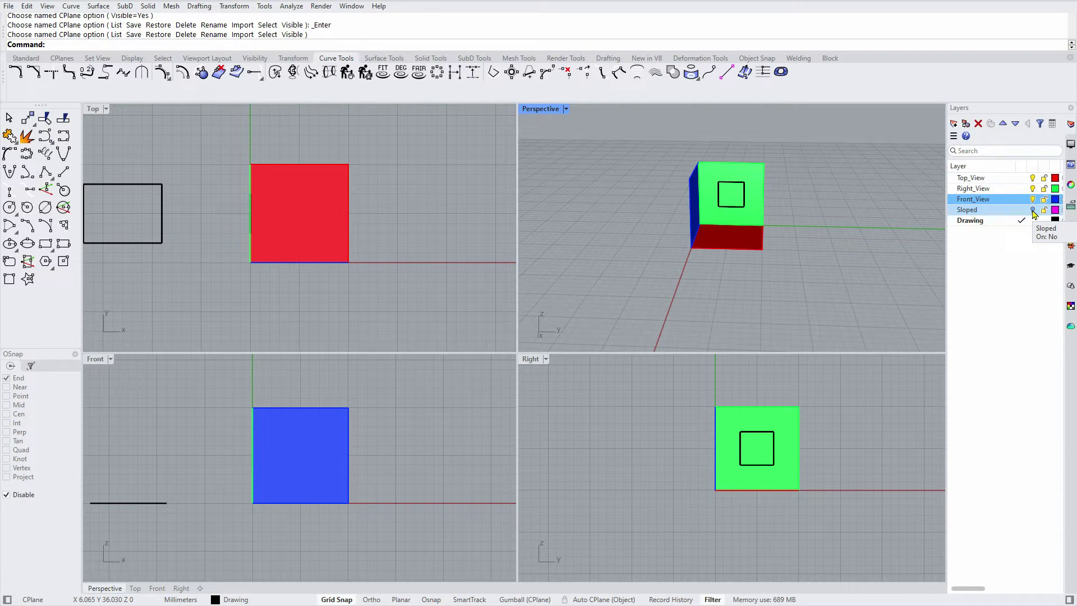
# - Turn on the Sloped layer and orbit Perspective to view the magenta tilted plane from above
pyautogui.click(1033, 211)
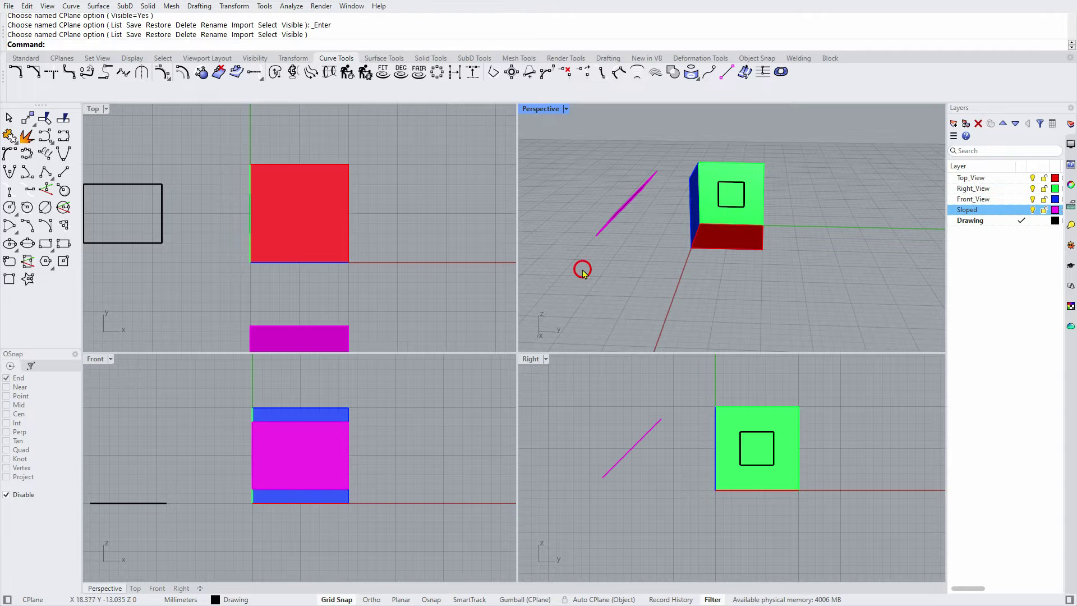
pyautogui.moveTo(574, 281); pyautogui.dragTo(754, 308, button='right')
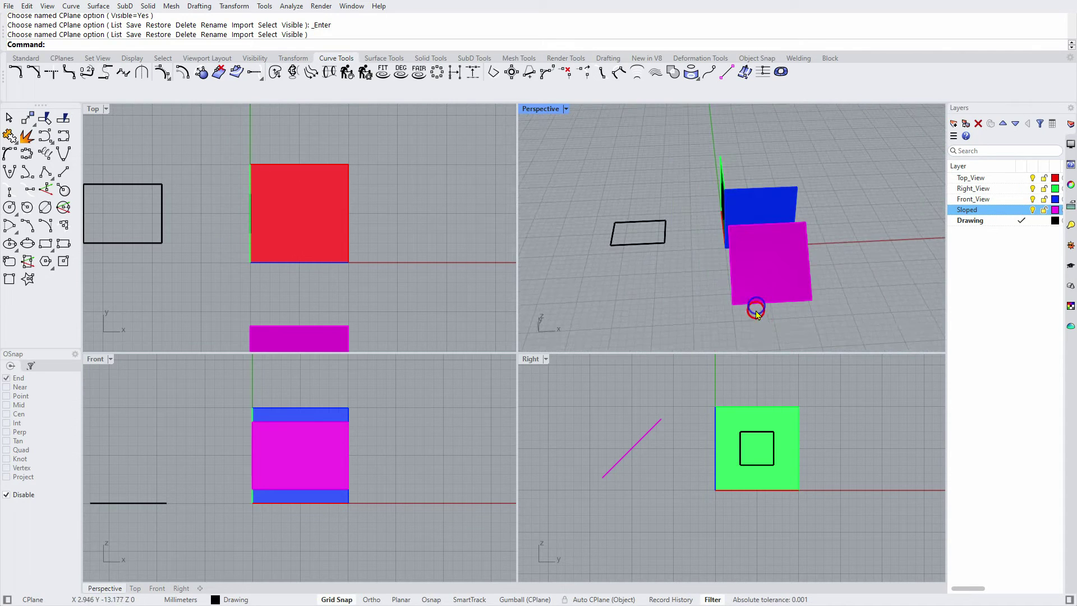
pyautogui.moveTo(848, 303); pyautogui.dragTo(647, 303, button='right')
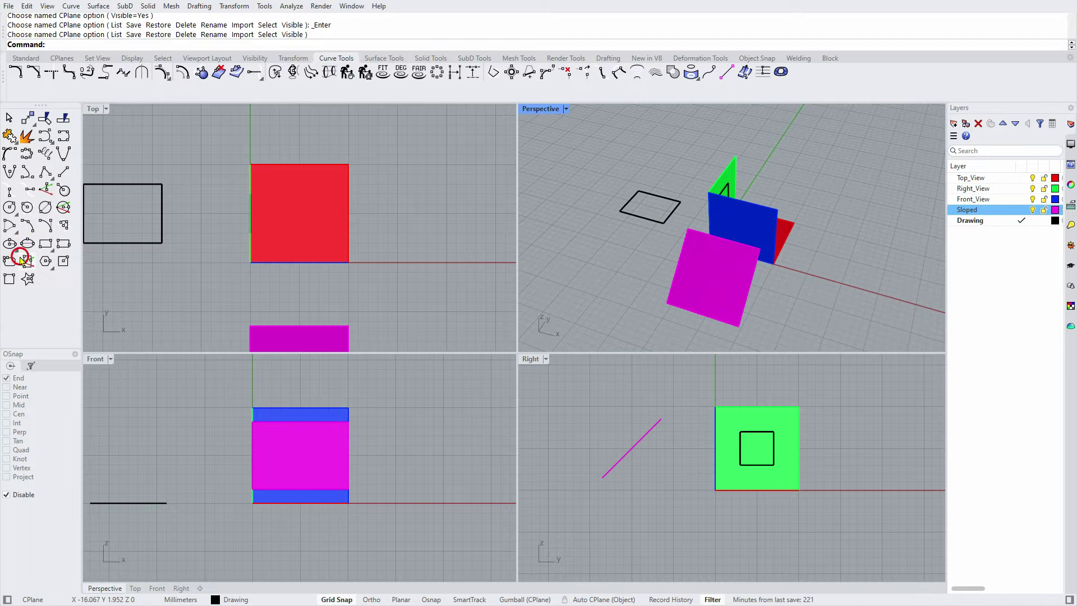
pyautogui.click(47, 244)
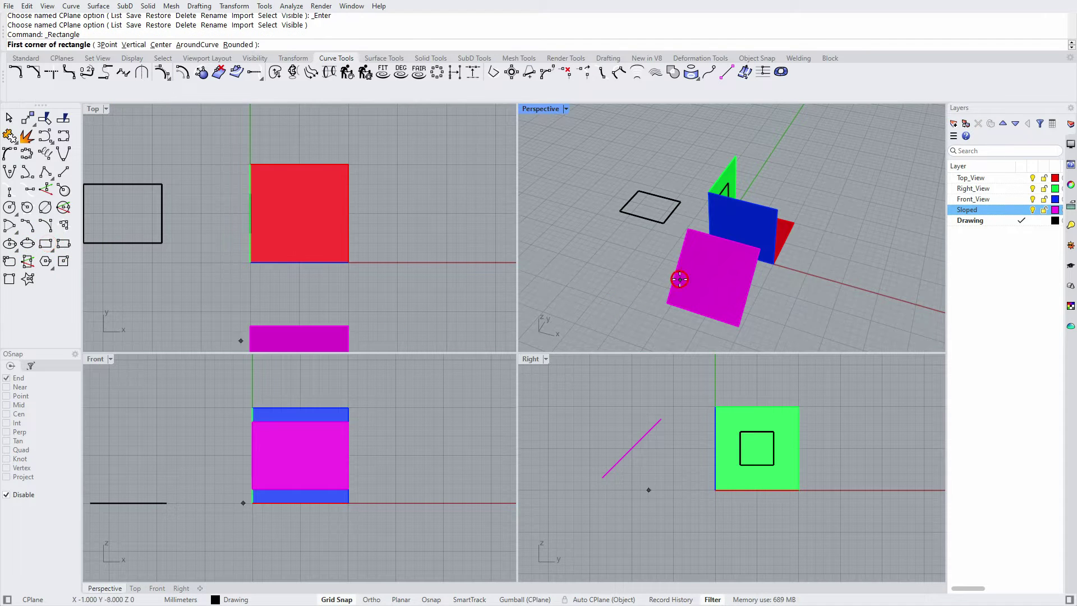
# - Draw a rectangle over the magenta plane in Perspective and orbit to see it lands on the ground
pyautogui.click(701, 263)
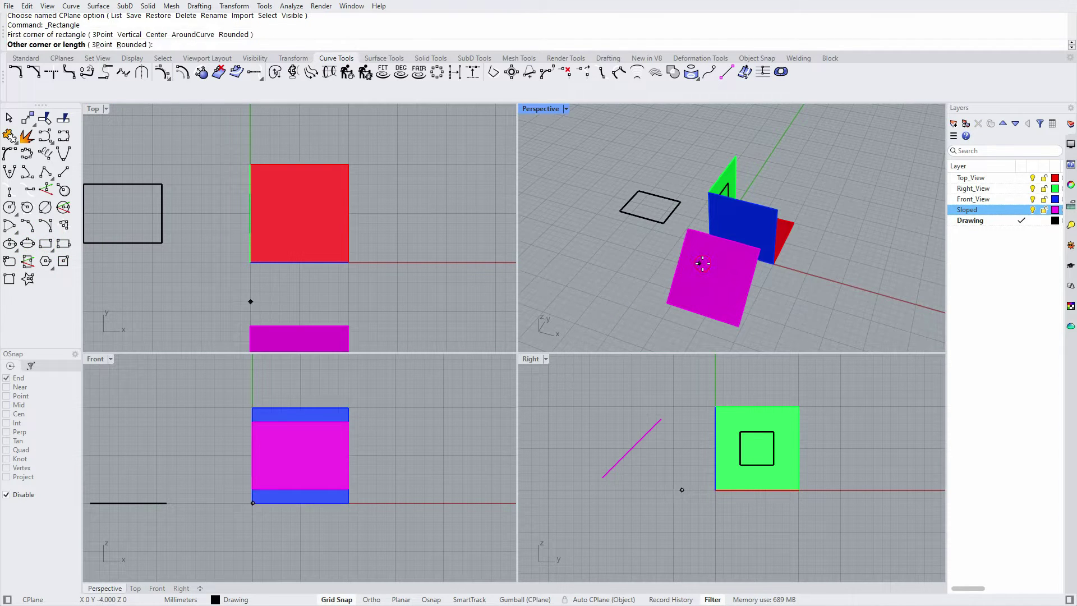
pyautogui.click(725, 294)
pyautogui.moveTo(780, 296)
pyautogui.mouseDown(button='right')
pyautogui.moveTo(757, 302)
pyautogui.moveTo(707, 281)
pyautogui.moveTo(729, 303)
pyautogui.moveTo(801, 308)
pyautogui.moveTo(808, 292)
pyautogui.moveTo(810, 301)
pyautogui.moveTo(780, 292)
pyautogui.mouseUp(button='right')
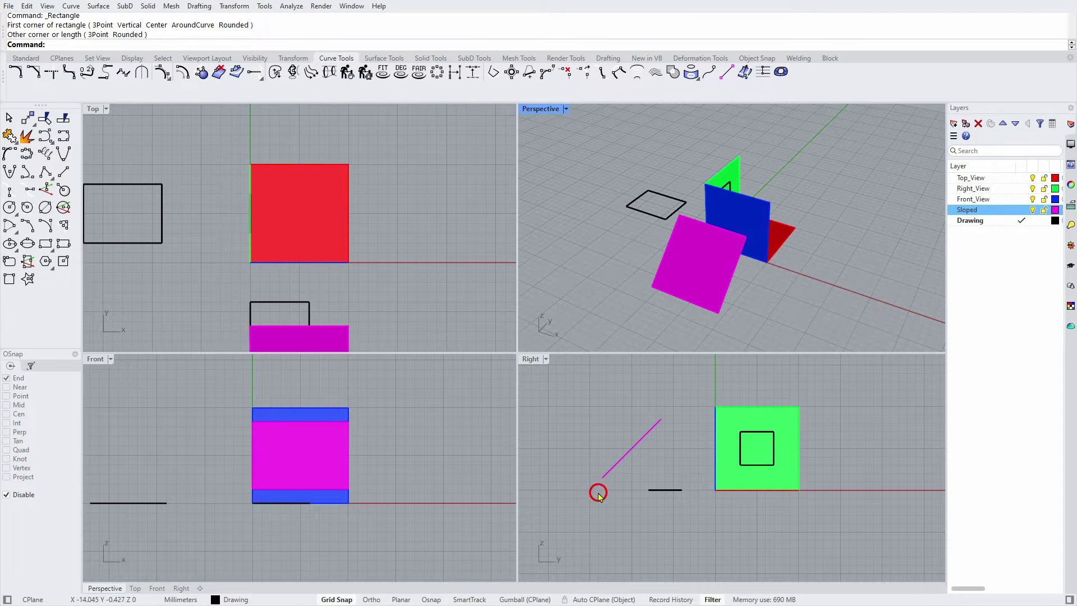
# - Turn on Auto CPlane (Object) and select the sloped magenta surface
pyautogui.click(611, 600)
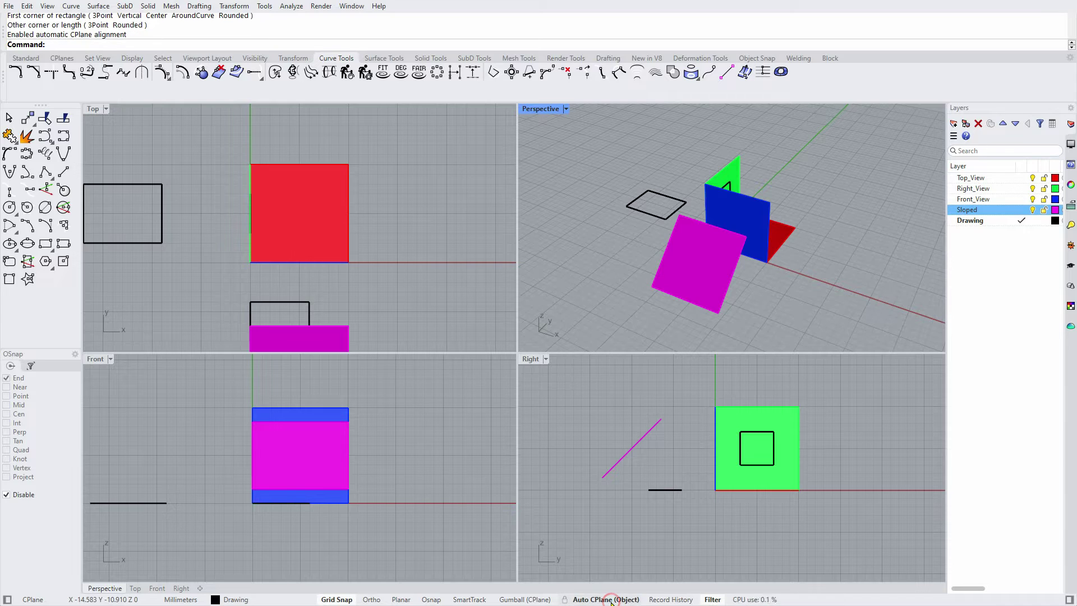
pyautogui.click(628, 417)
pyautogui.click(702, 264)
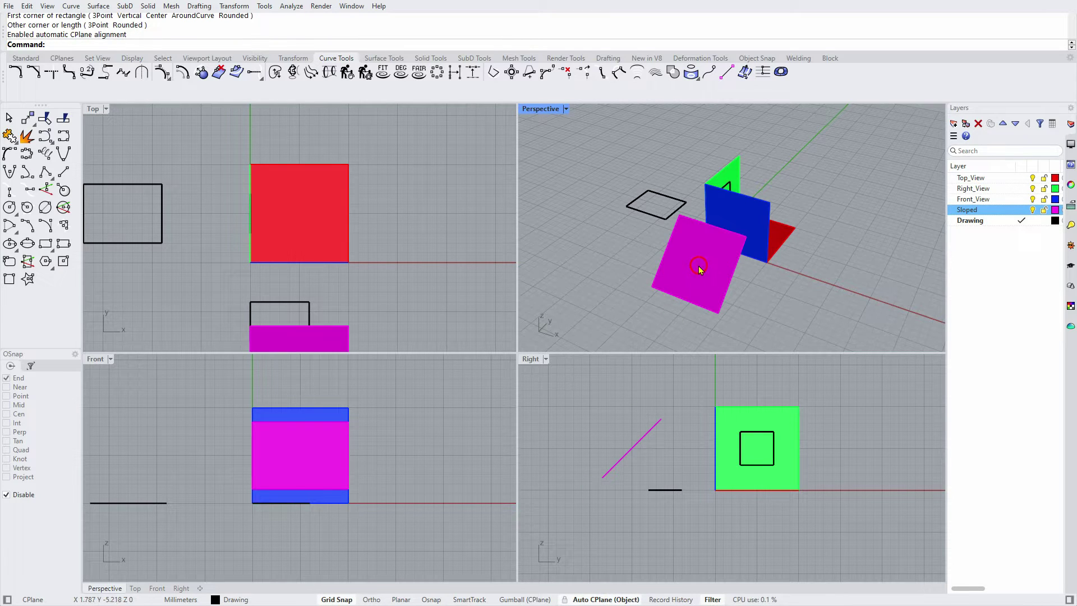
pyautogui.click(699, 266)
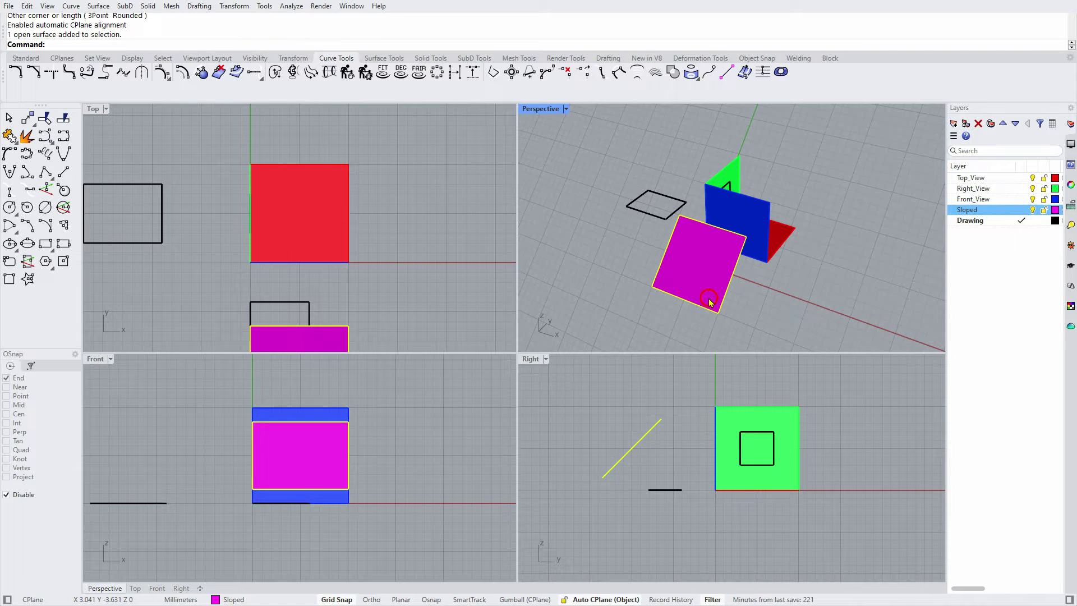
pyautogui.click(791, 297)
pyautogui.moveTo(791, 297); pyautogui.dragTo(839, 304, button='right')
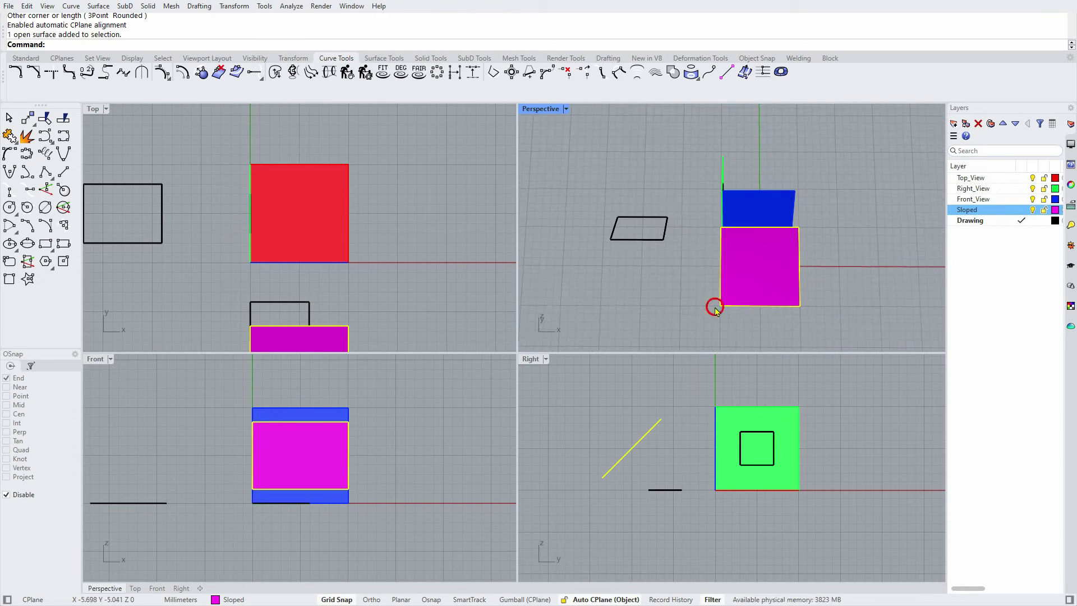
# - Draw a small rectangle on the magenta slope and orbit to confirm it follows the tilt
pyautogui.click(45, 246)
pyautogui.click(741, 253)
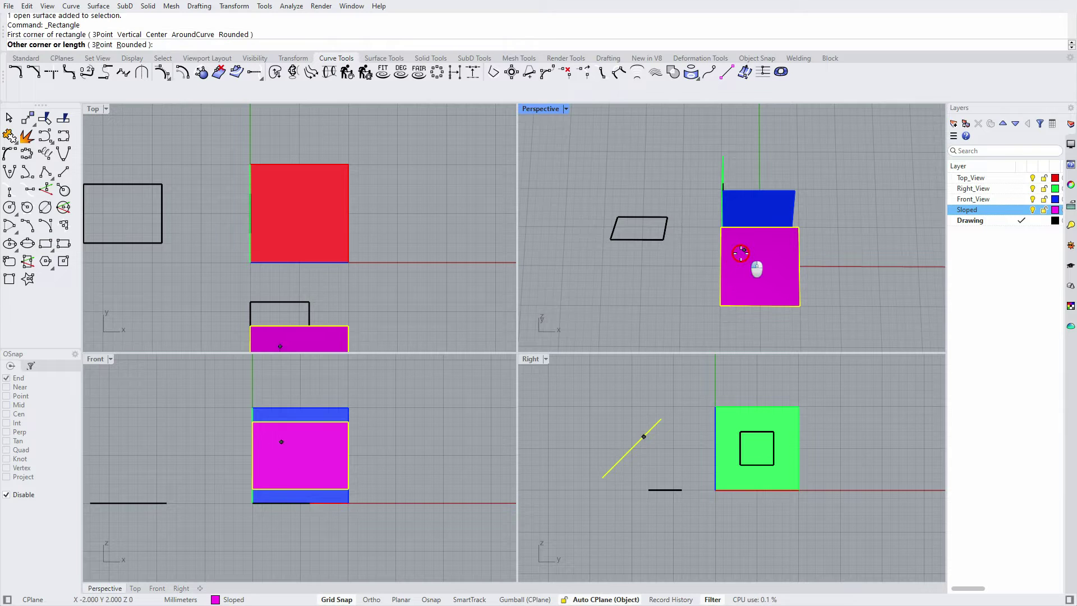
pyautogui.click(780, 274)
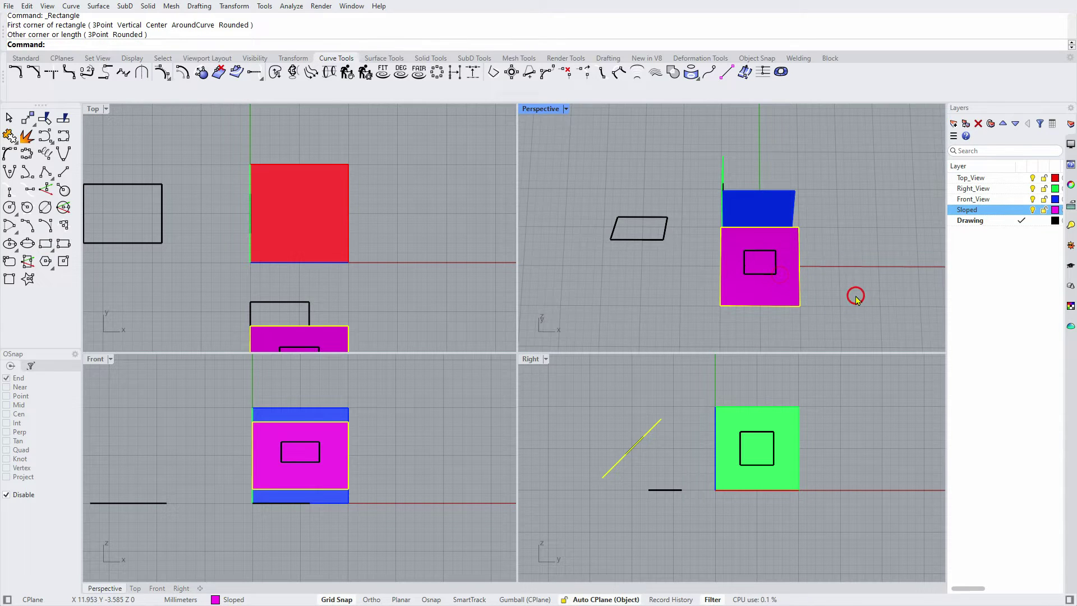
pyautogui.moveTo(857, 296); pyautogui.dragTo(828, 298, button='right')
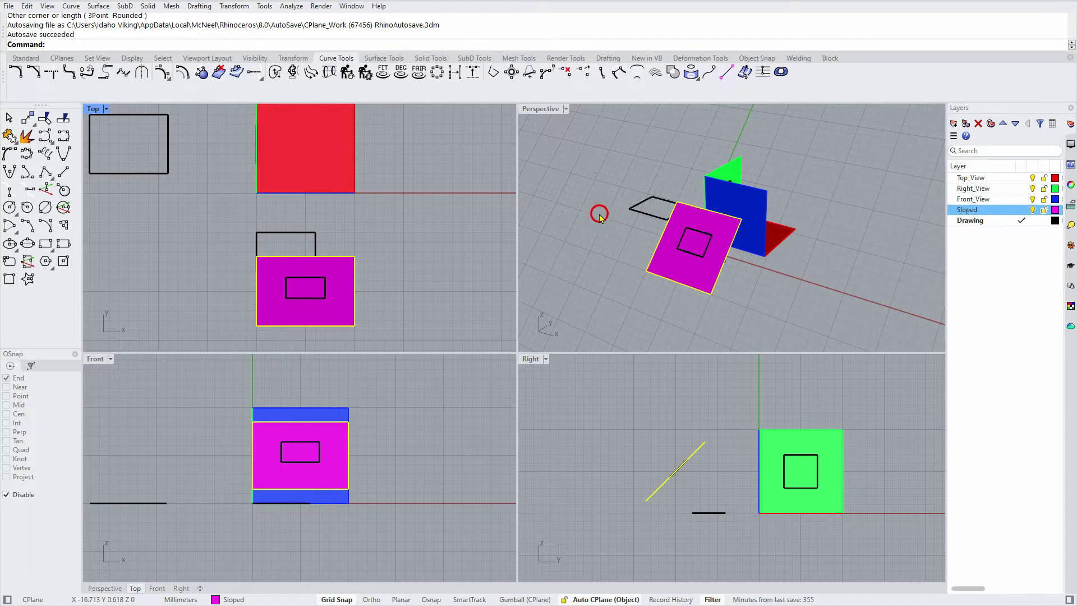
# - Extrude the slope rectangle straight into a box standing perpendicular to the magenta surface
pyautogui.click(383, 59)
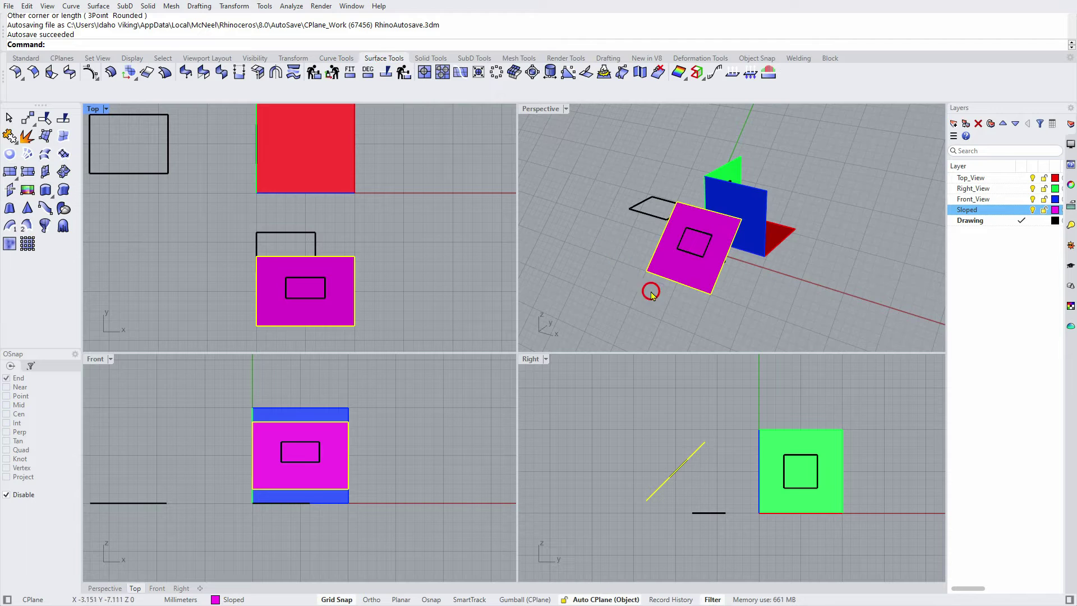
pyautogui.click(694, 255)
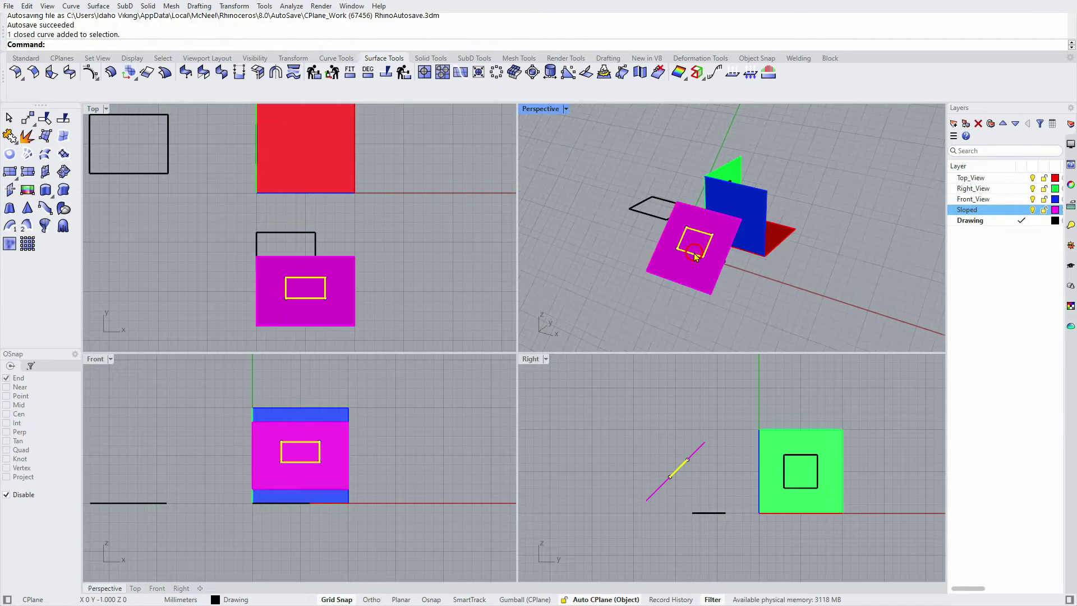
pyautogui.click(45, 191)
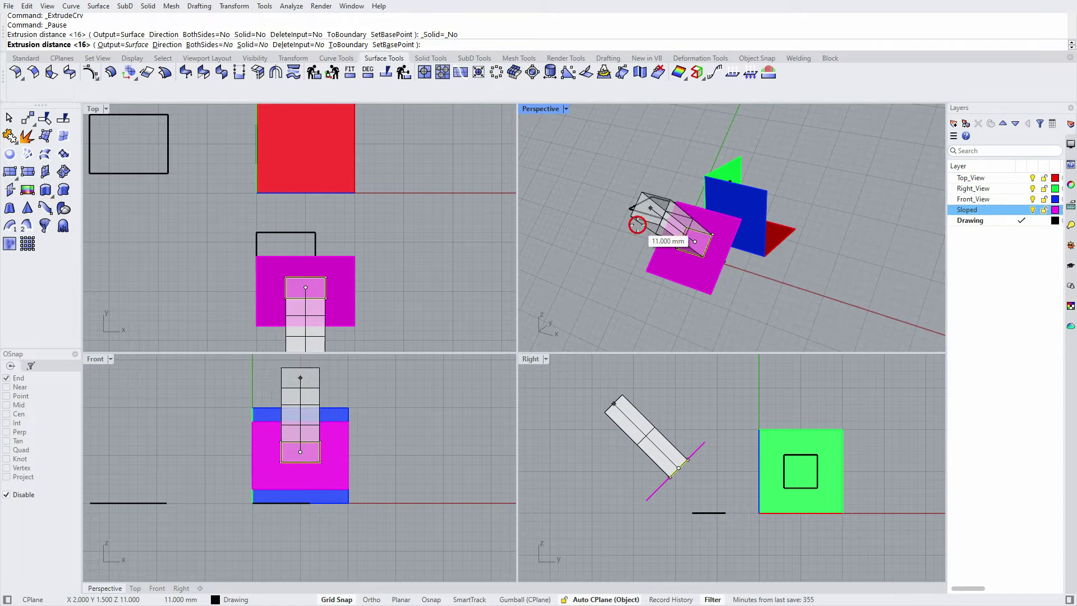
pyautogui.click(624, 204)
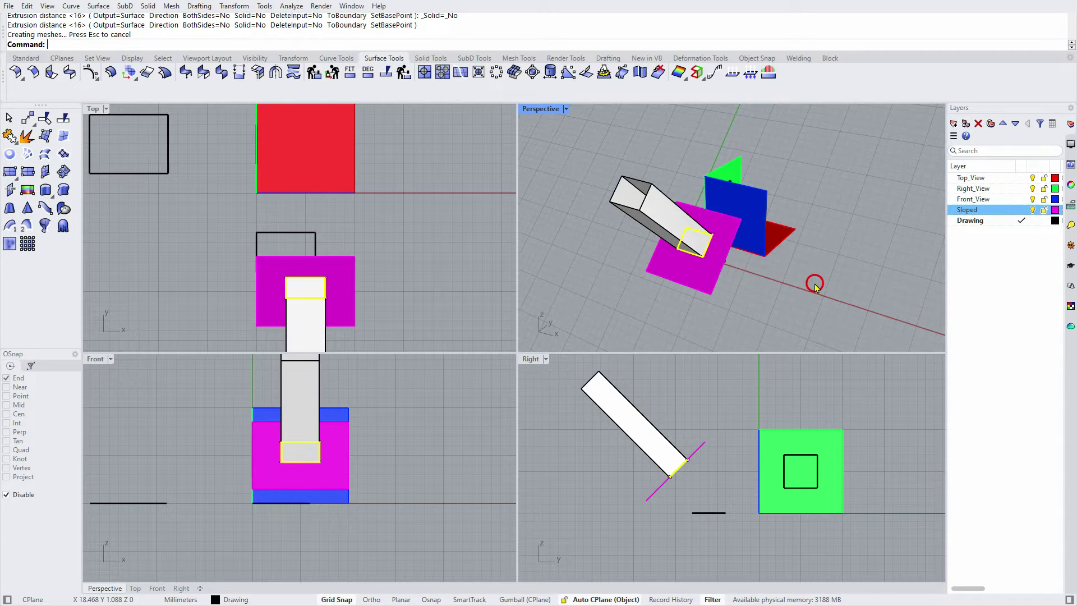
pyautogui.moveTo(813, 284)
pyautogui.mouseDown(button='right')
pyautogui.moveTo(706, 250)
pyautogui.moveTo(731, 281)
pyautogui.moveTo(813, 294)
pyautogui.moveTo(877, 264)
pyautogui.moveTo(821, 305)
pyautogui.moveTo(786, 281)
pyautogui.moveTo(746, 286)
pyautogui.moveTo(837, 260)
pyautogui.moveTo(722, 262)
pyautogui.moveTo(756, 298)
pyautogui.moveTo(779, 294)
pyautogui.moveTo(803, 267)
pyautogui.moveTo(776, 267)
pyautogui.moveTo(811, 285)
pyautogui.mouseUp(button='right')
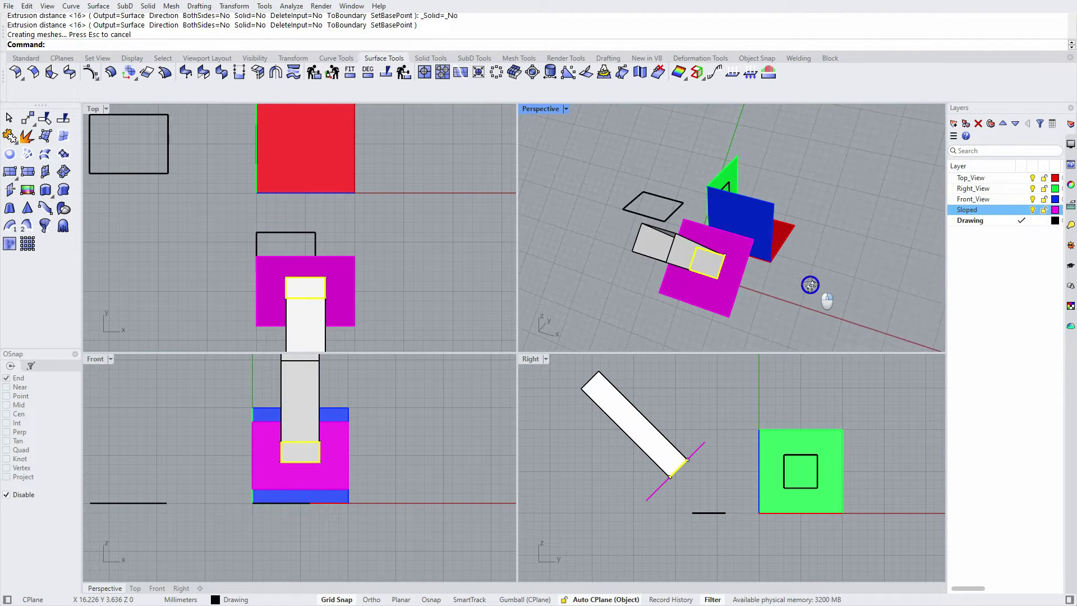
pyautogui.click(817, 308)
# - Store the tilted construction plane as a named CPlane called Purple_Plane1
pyautogui.click(576, 280)
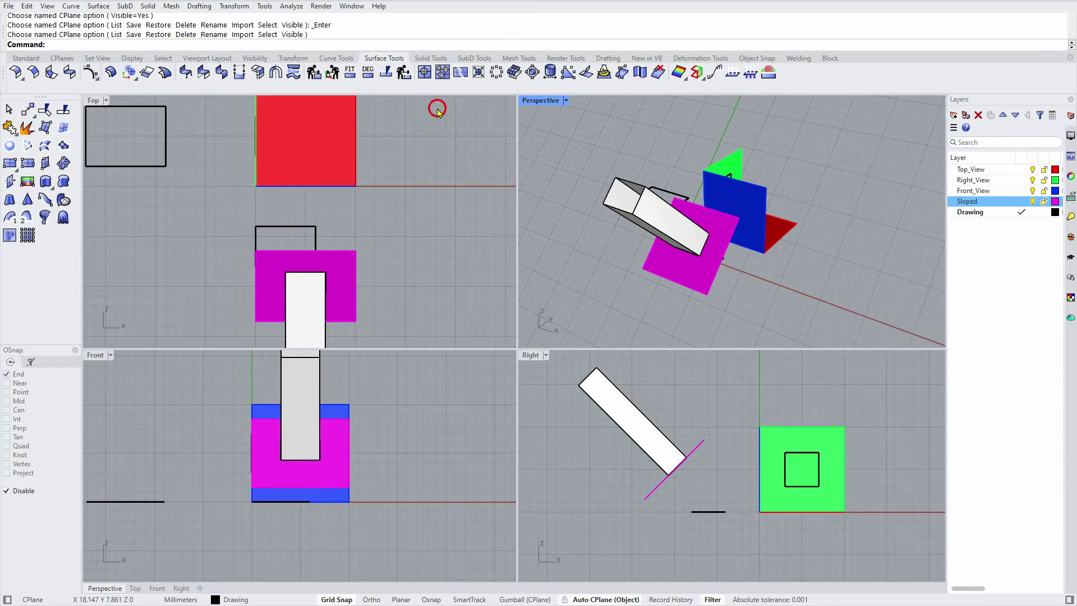
pyautogui.click(58, 59)
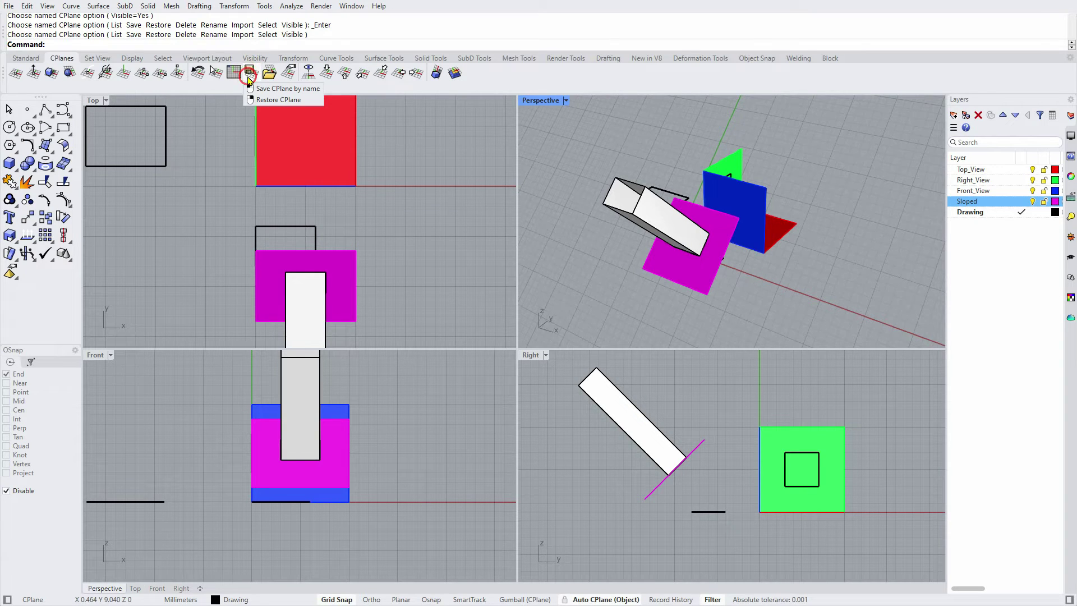
pyautogui.click(251, 76)
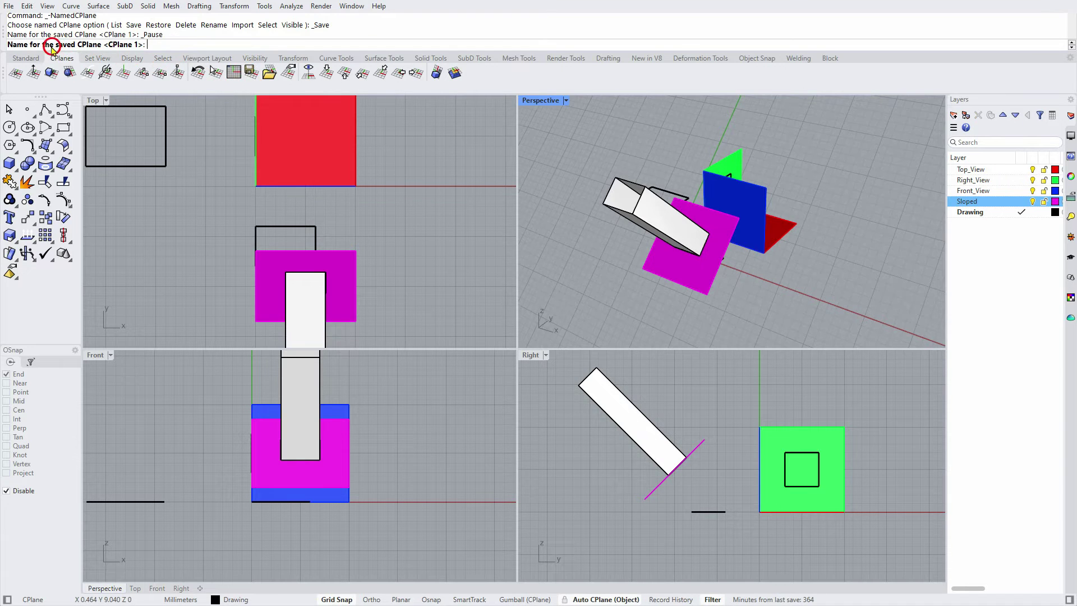
pyautogui.click(151, 45)
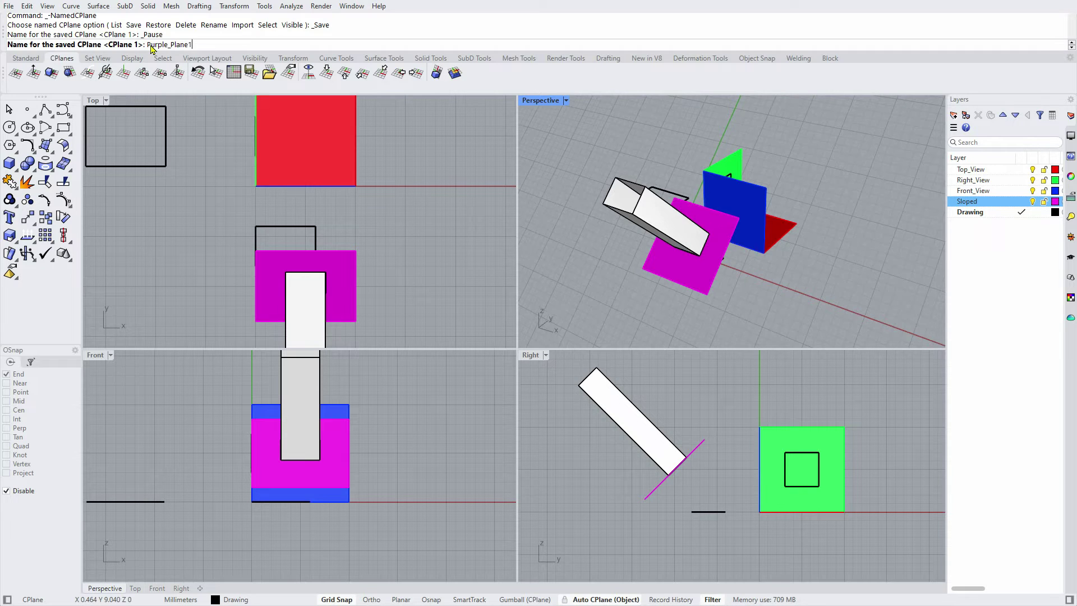
pyautogui.press('Return')
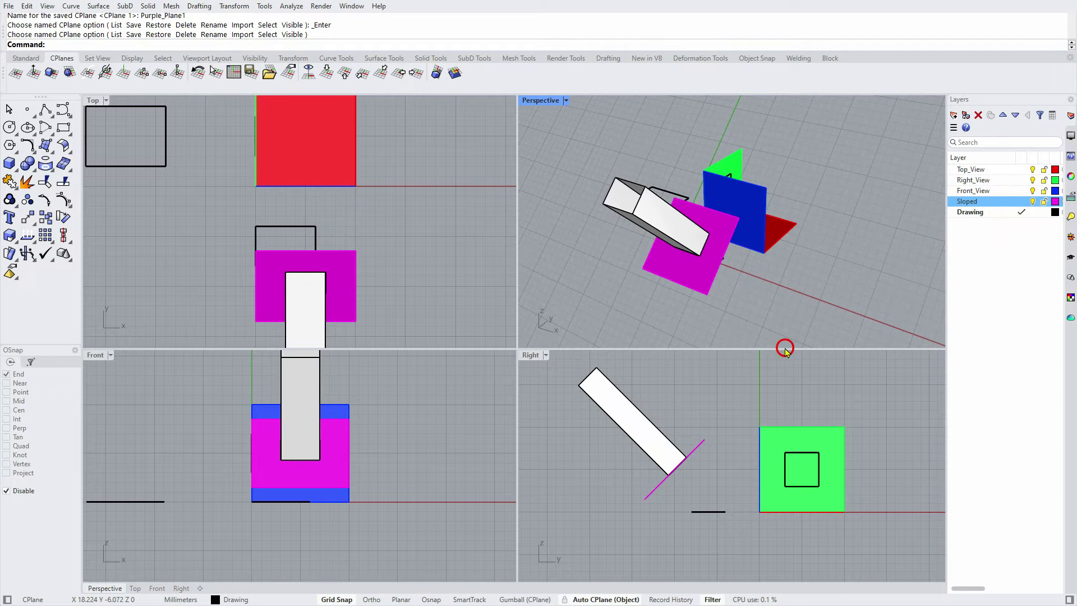
# - Reset the Perspective construction plane to World Top and orbit the view
pyautogui.click(566, 101)
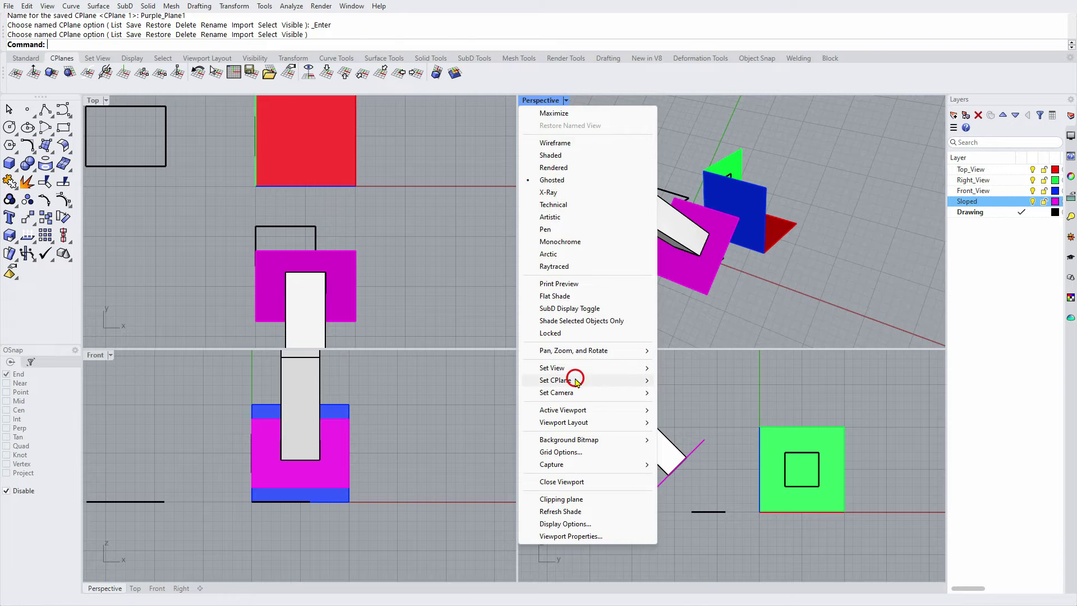
pyautogui.moveTo(578, 380)
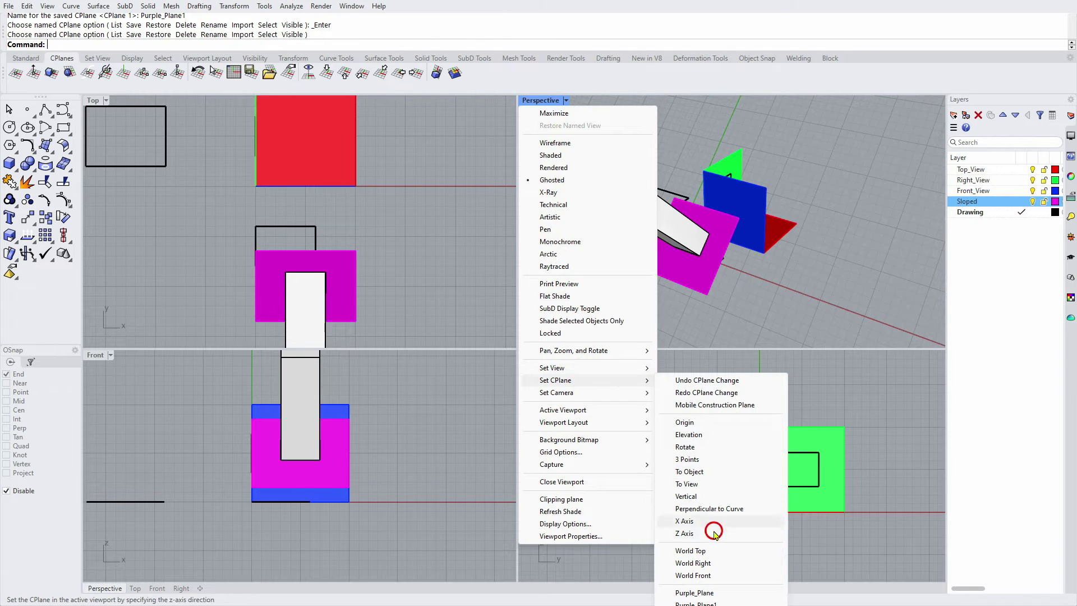
pyautogui.click(709, 552)
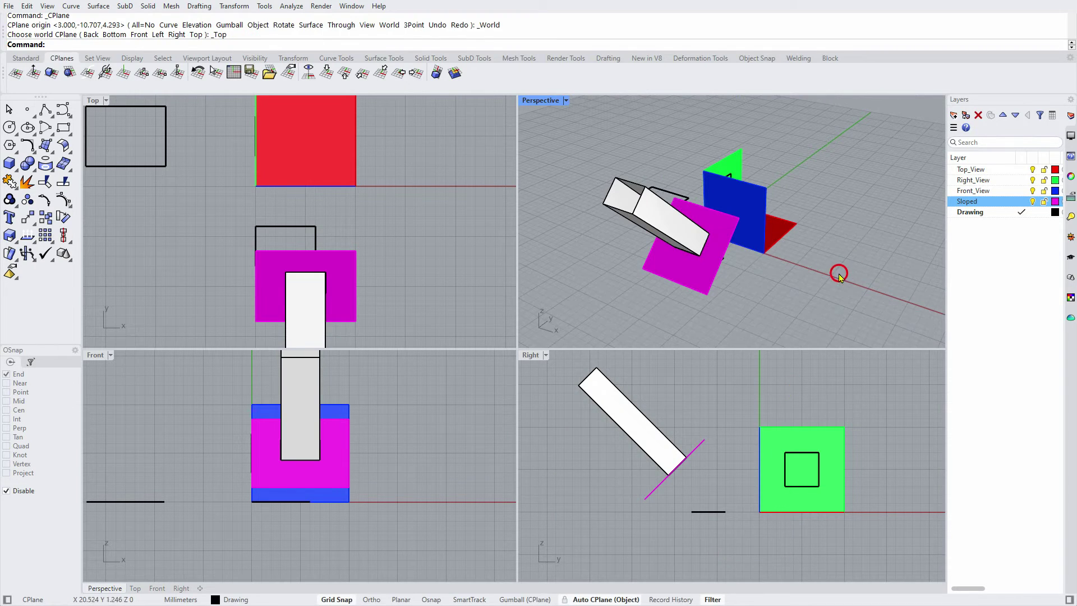
pyautogui.moveTo(840, 270); pyautogui.dragTo(803, 262, button='right')
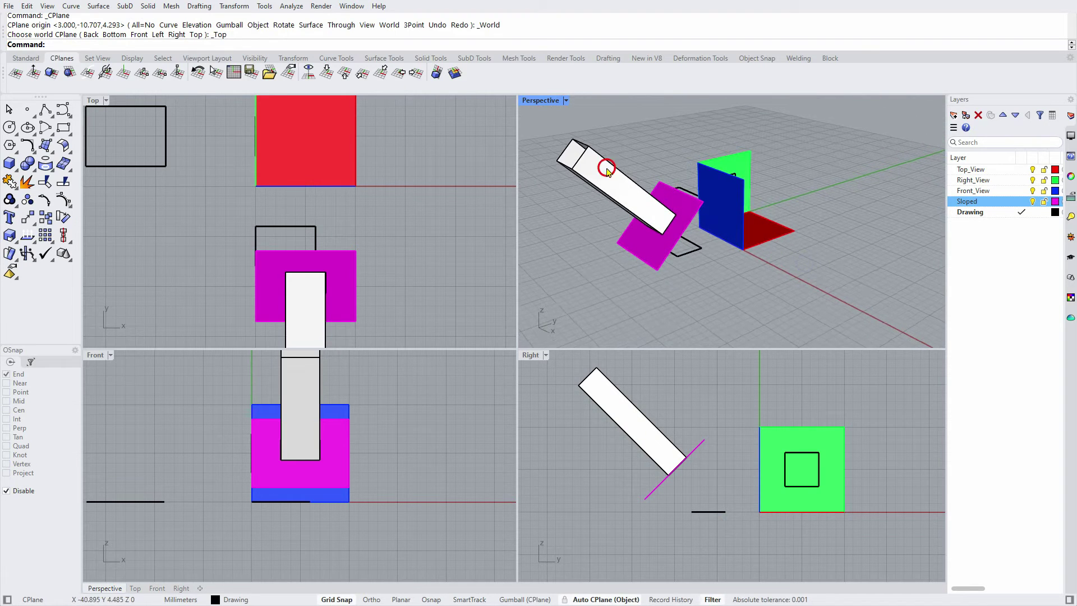
# - Show the Named CPlanes list with World Top, Front, Right, Purple_Plane and Purple_Plane1
pyautogui.click(565, 101)
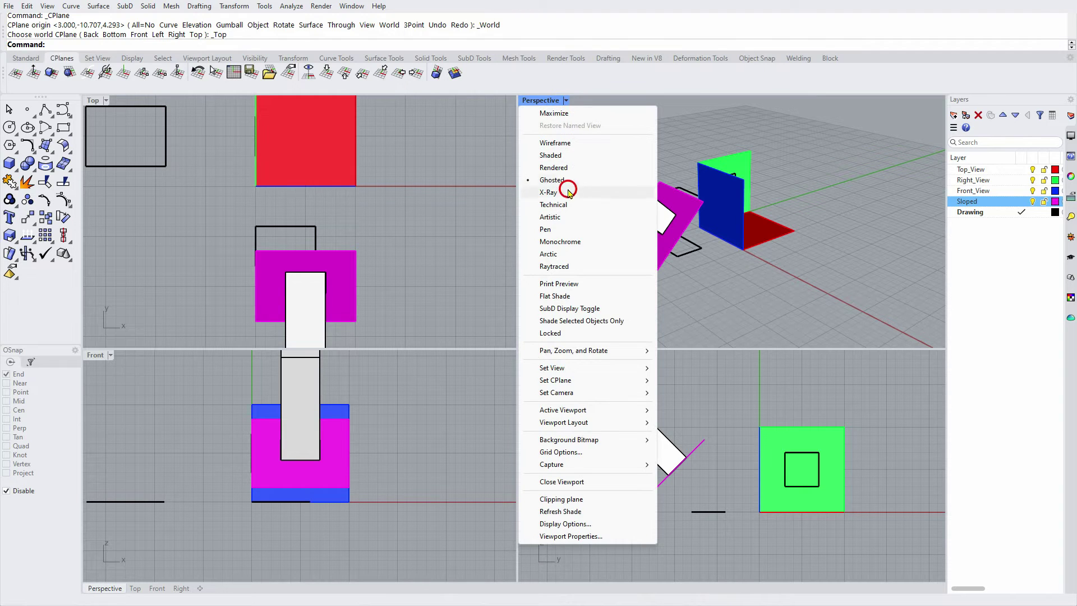
pyautogui.moveTo(567, 381)
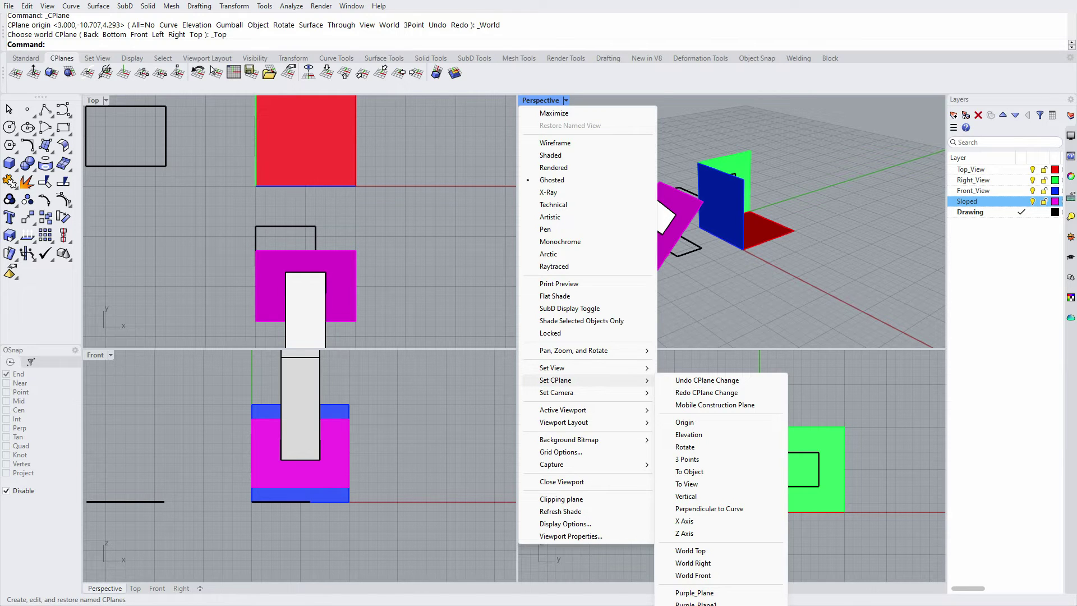
pyautogui.click(696, 604)
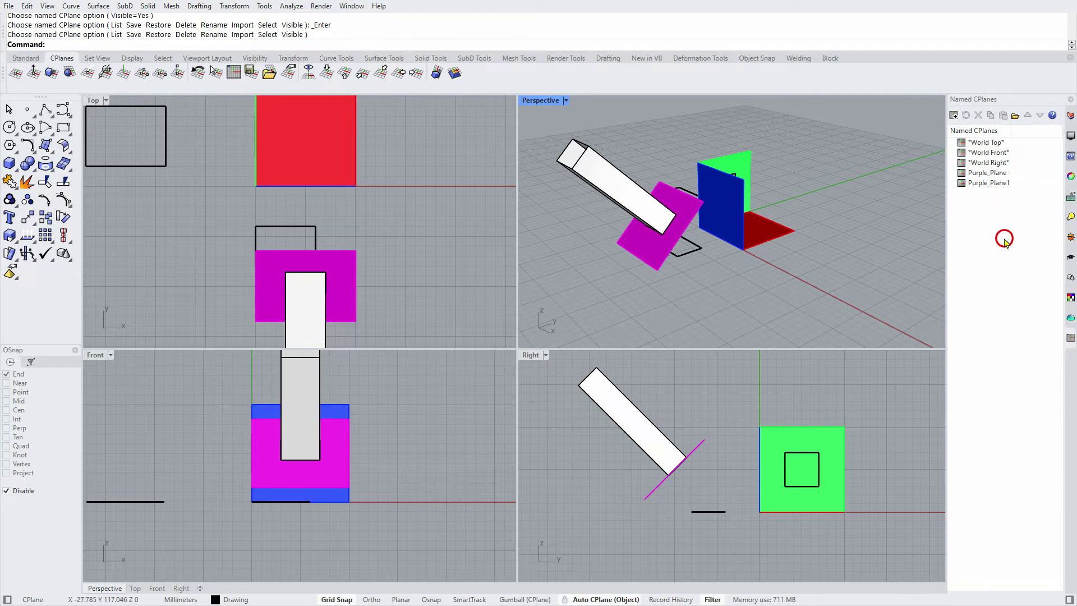
# - Restore Purple_Plane1 from Named CPlanes to inspect it, then restore World Top
pyautogui.doubleClick(971, 184)
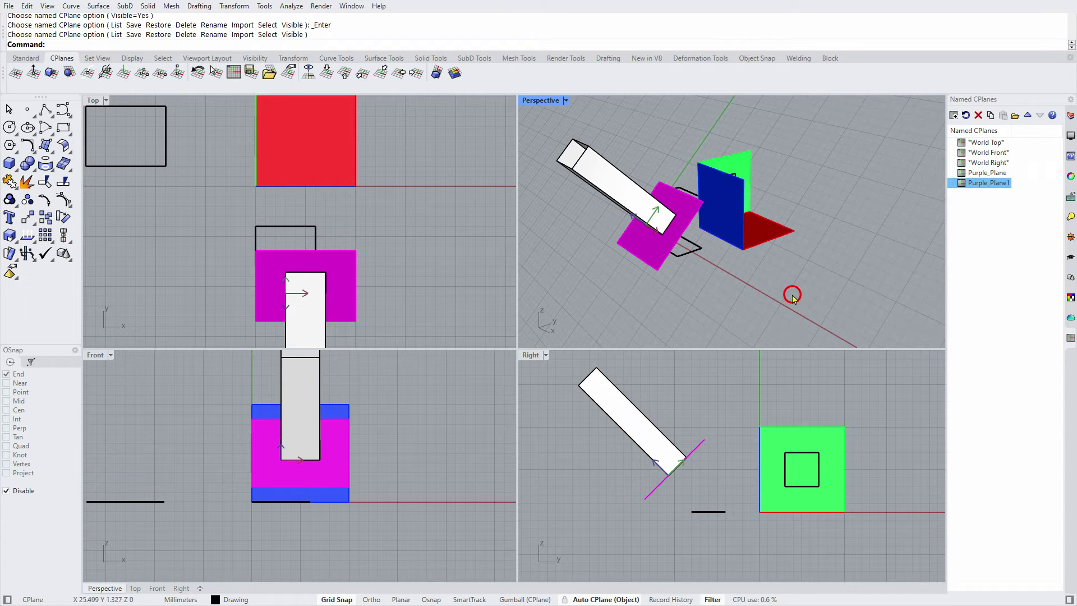
pyautogui.moveTo(843, 298); pyautogui.dragTo(882, 295, button='right')
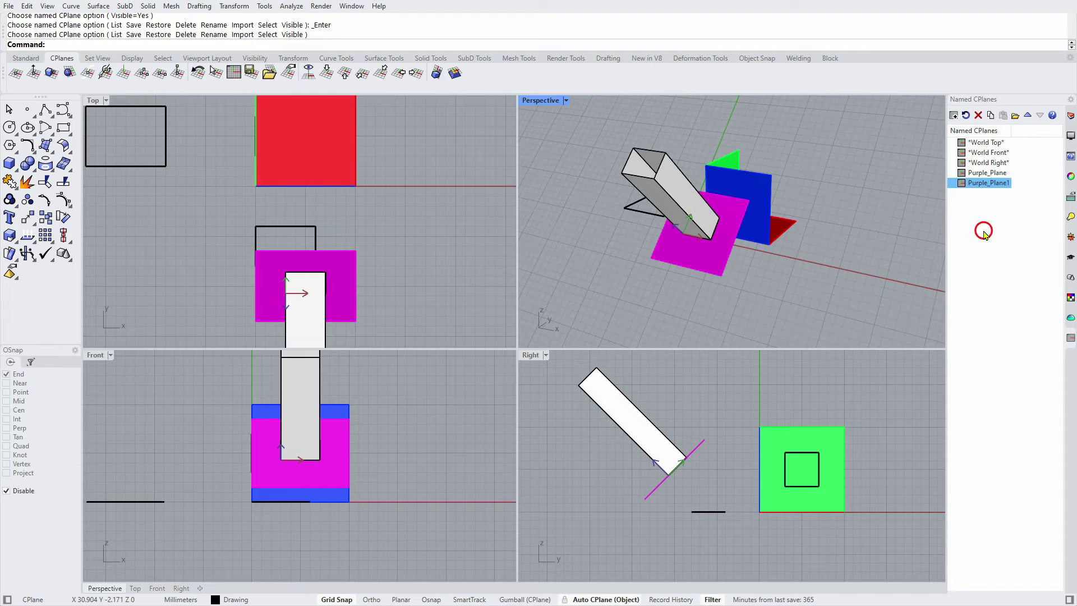
pyautogui.click(985, 207)
pyautogui.click(988, 163)
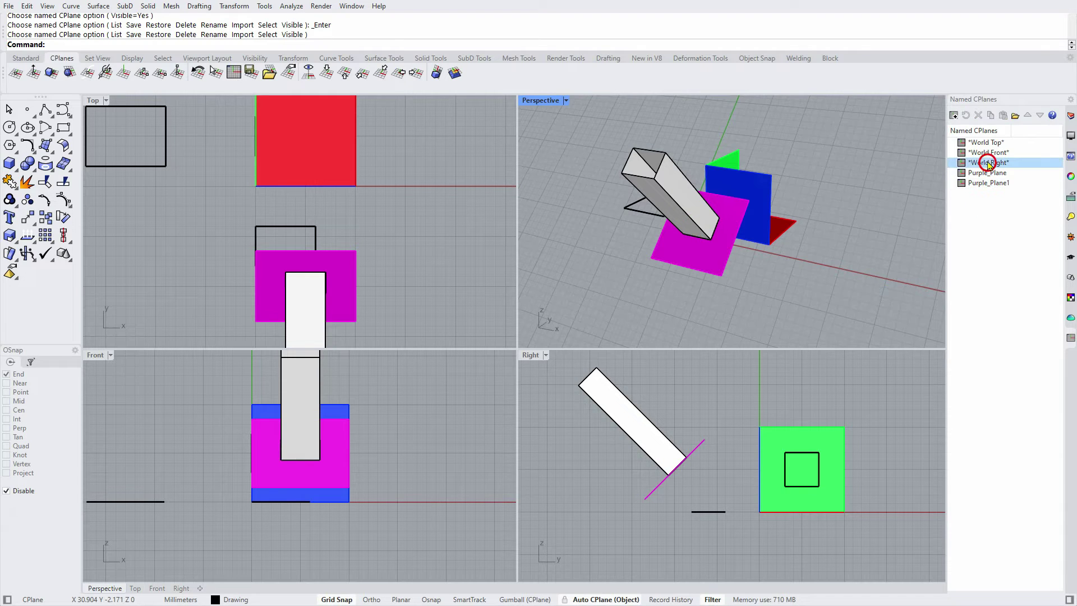
pyautogui.doubleClick(979, 143)
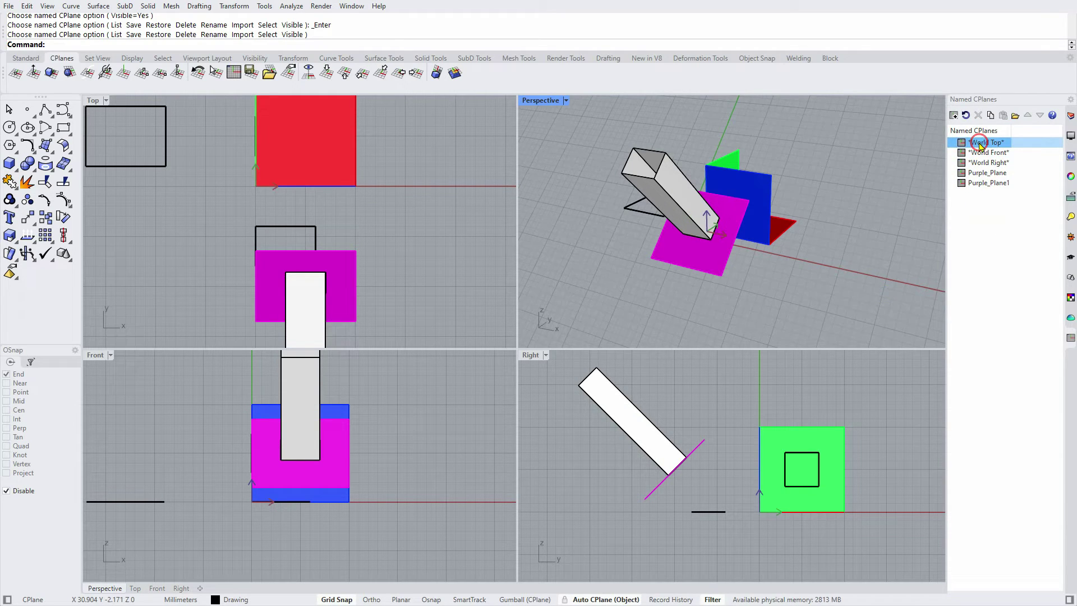
pyautogui.moveTo(813, 294)
pyautogui.mouseDown(button='right')
pyautogui.moveTo(700, 272)
pyautogui.moveTo(822, 284)
pyautogui.mouseUp(button='right')
pyautogui.moveTo(982, 272); pyautogui.dragTo(786, 296, button='right')
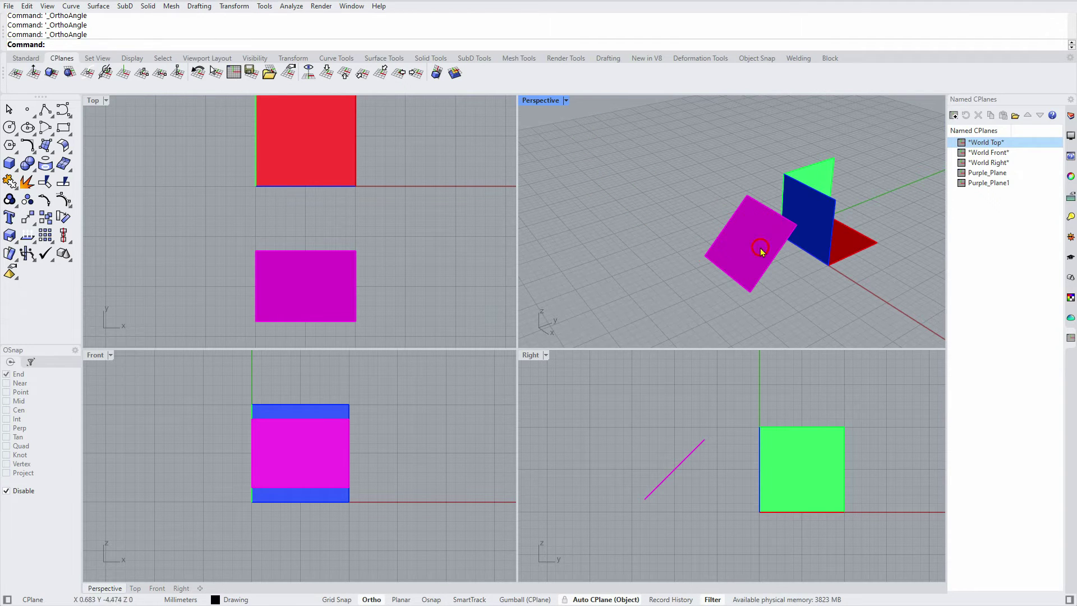
pyautogui.click(986, 174)
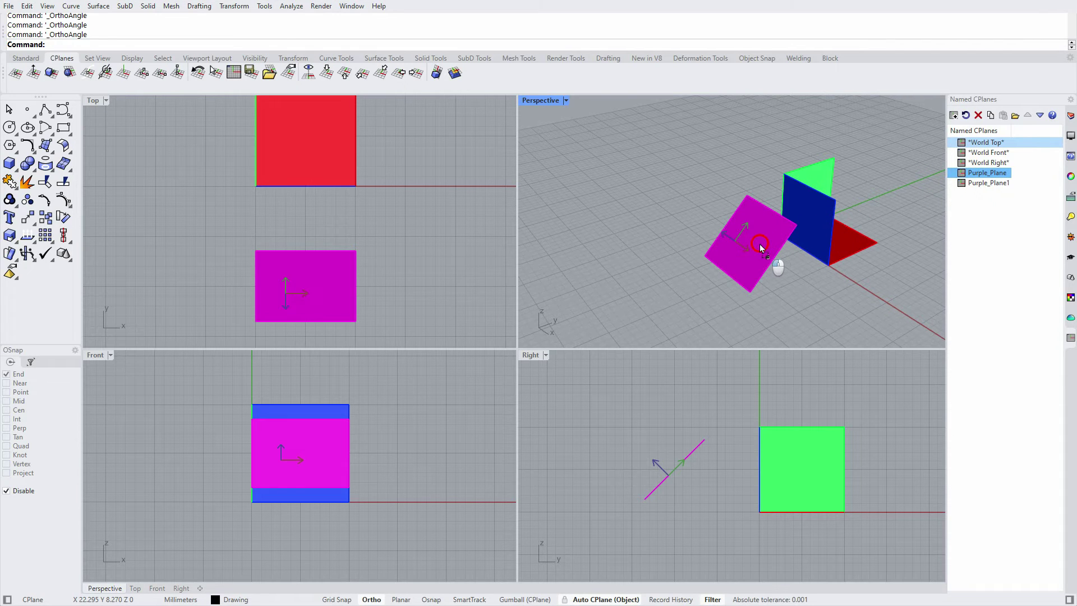
pyautogui.rightClick(1013, 254)
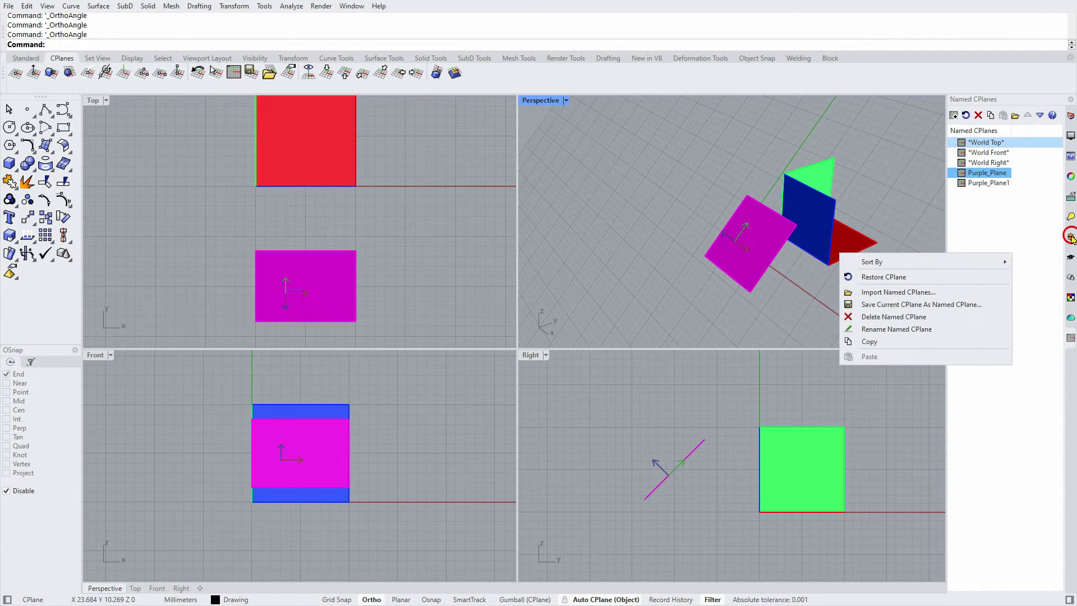
pyautogui.click(986, 228)
pyautogui.rightClick(986, 228)
pyautogui.click(796, 312)
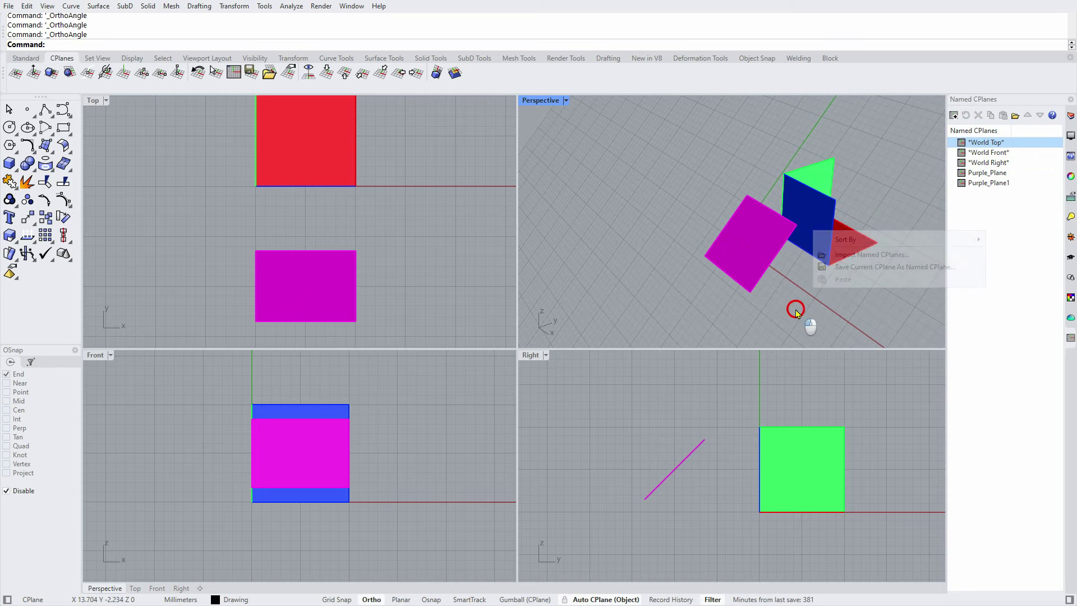
pyautogui.moveTo(767, 291); pyautogui.dragTo(889, 319, button='right')
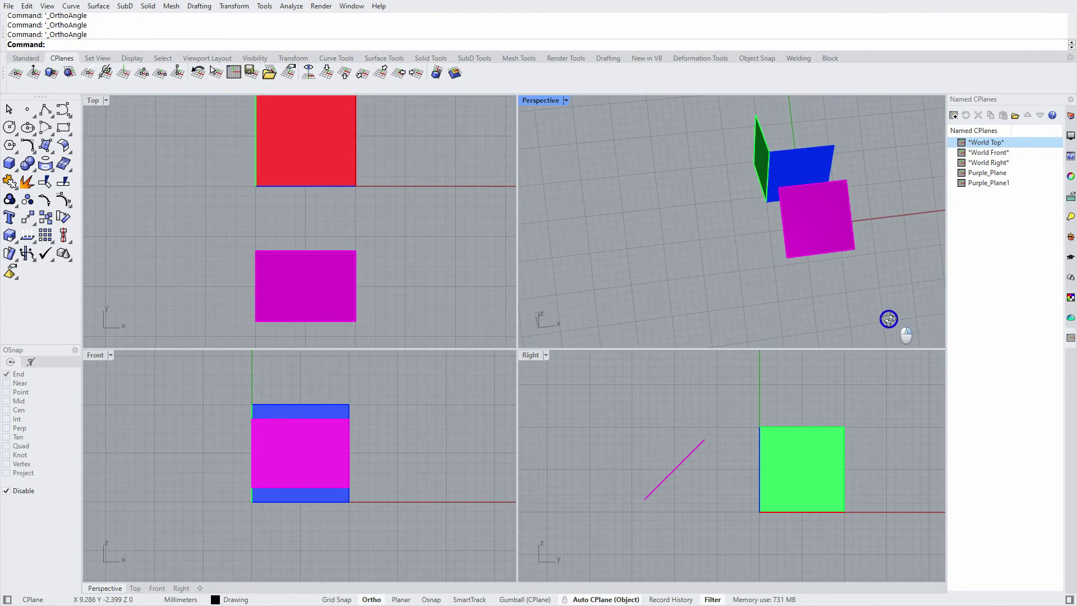
pyautogui.click(814, 197)
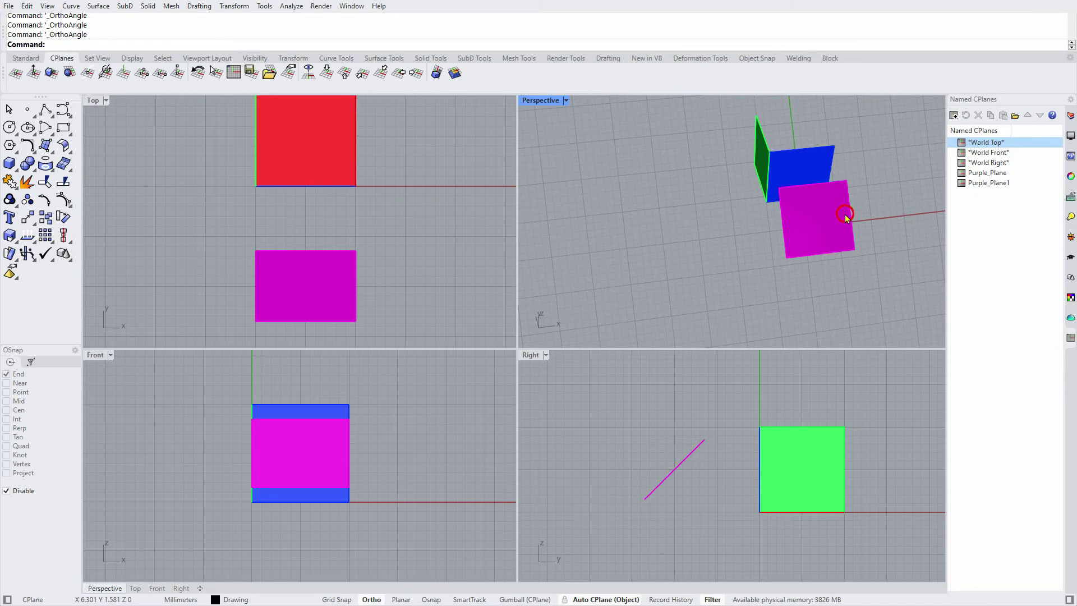
pyautogui.moveTo(800, 305); pyautogui.dragTo(780, 308, button='right')
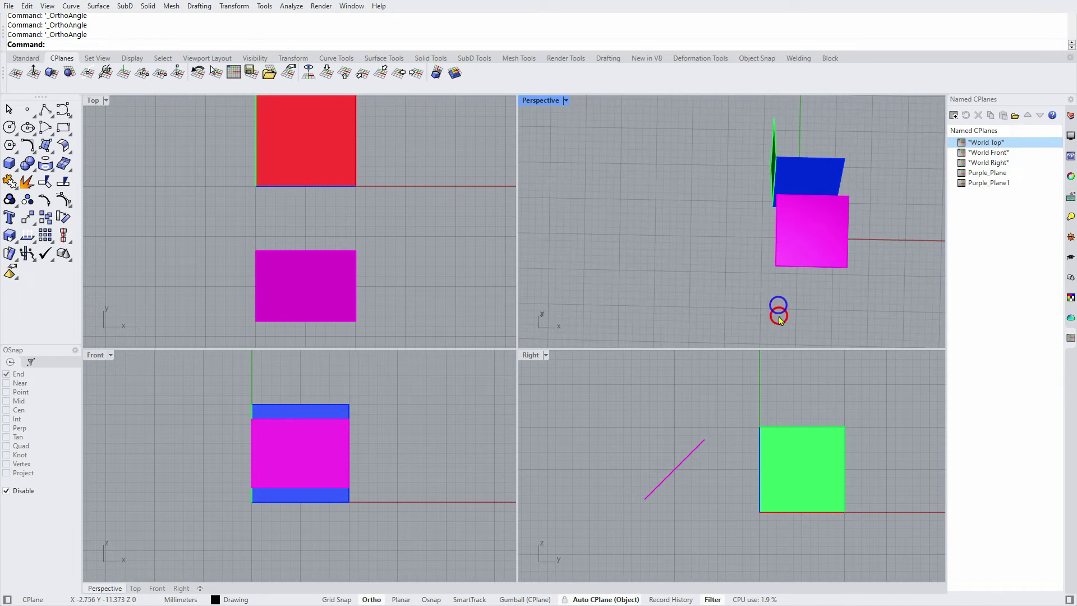
pyautogui.click(369, 600)
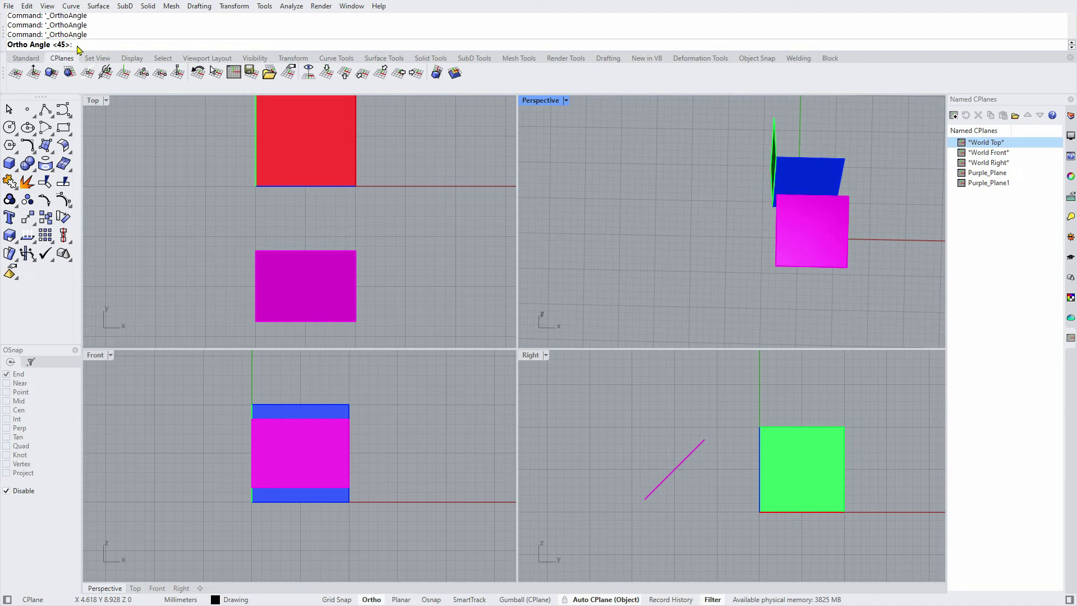
# - Set the ortho snap angle to 30°
pyautogui.write('30')
pyautogui.press('Return')
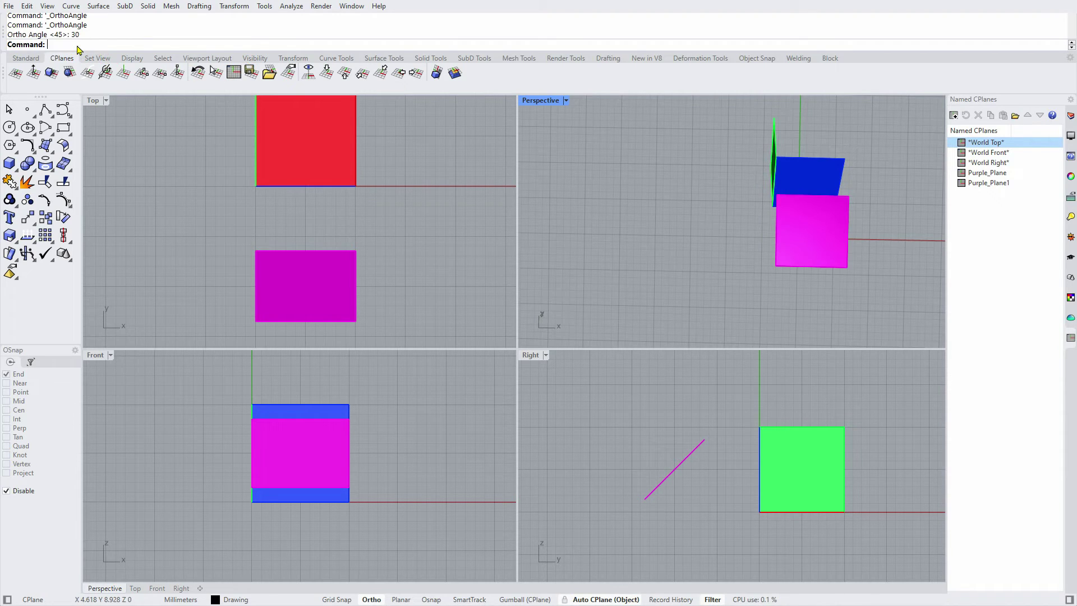
pyautogui.click(106, 72)
# - Begin Rotate CPlane with the axis starting at the magenta plane's centre
pyautogui.click(106, 73)
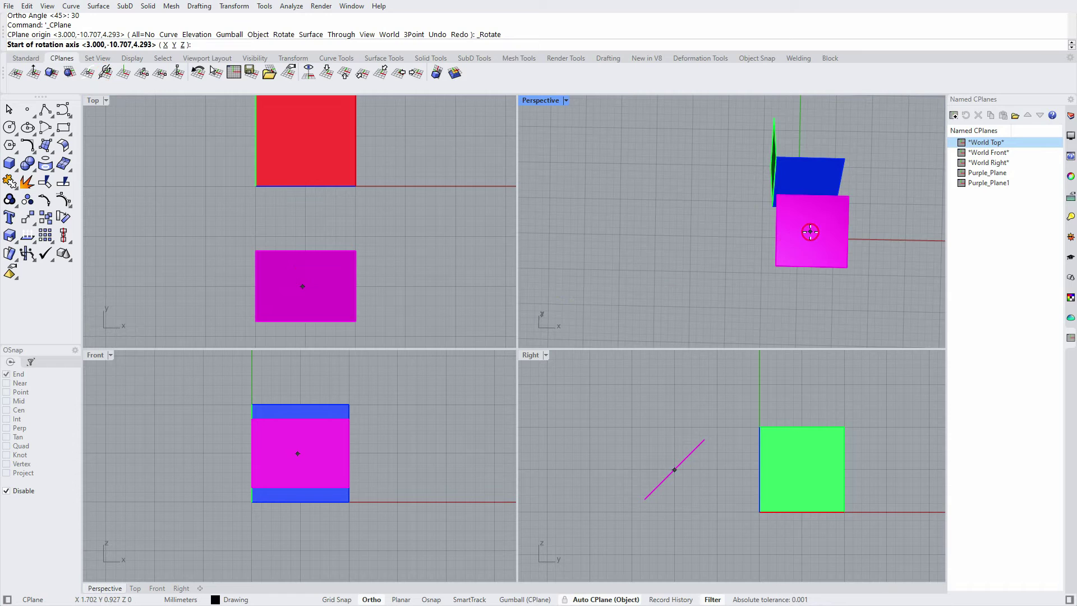
pyautogui.click(398, 554)
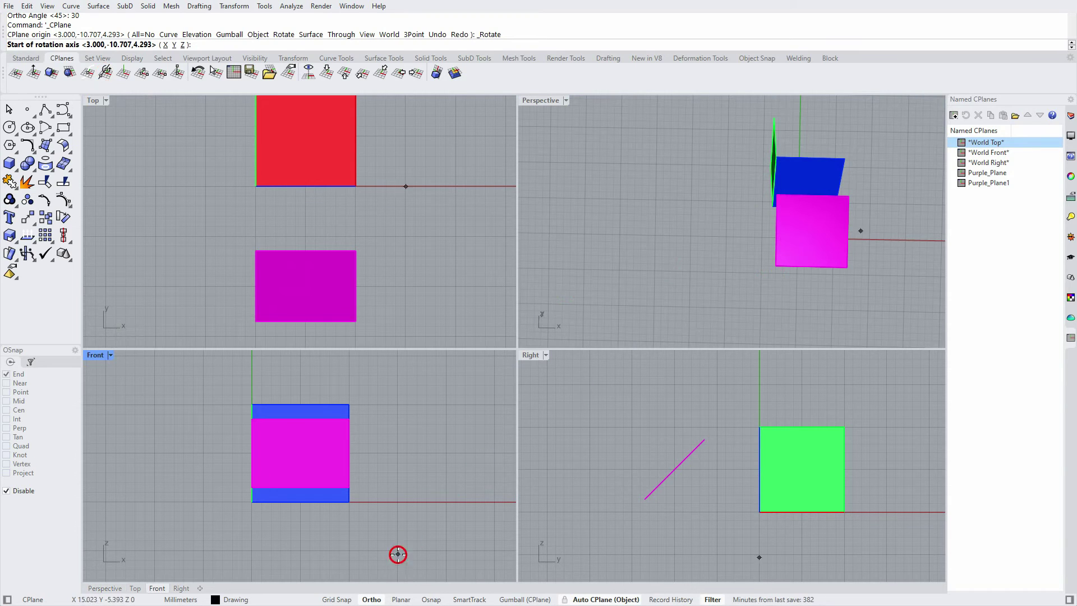
pyautogui.click(328, 599)
pyautogui.click(755, 466)
pyautogui.click(820, 233)
pyautogui.click(810, 236)
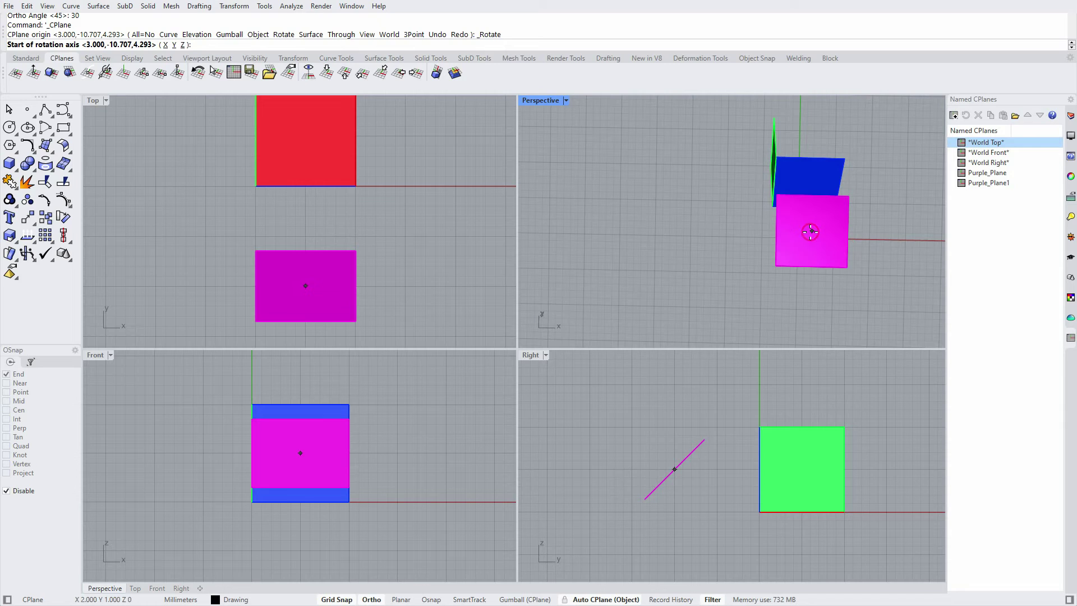
pyautogui.click(811, 231)
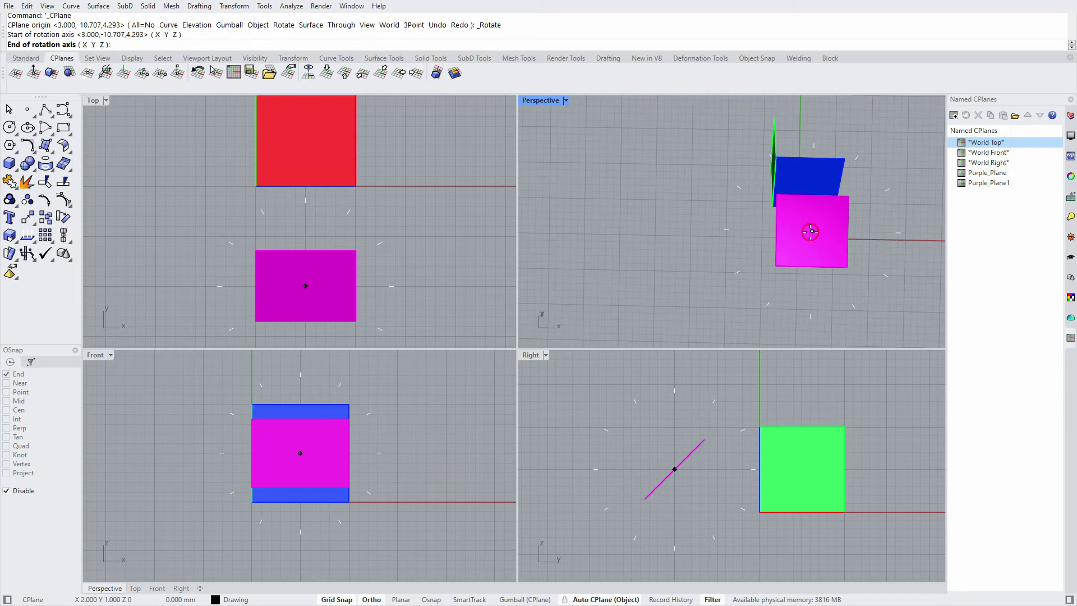
# - Place the rotation axis end point in the Top viewport
pyautogui.click(329, 599)
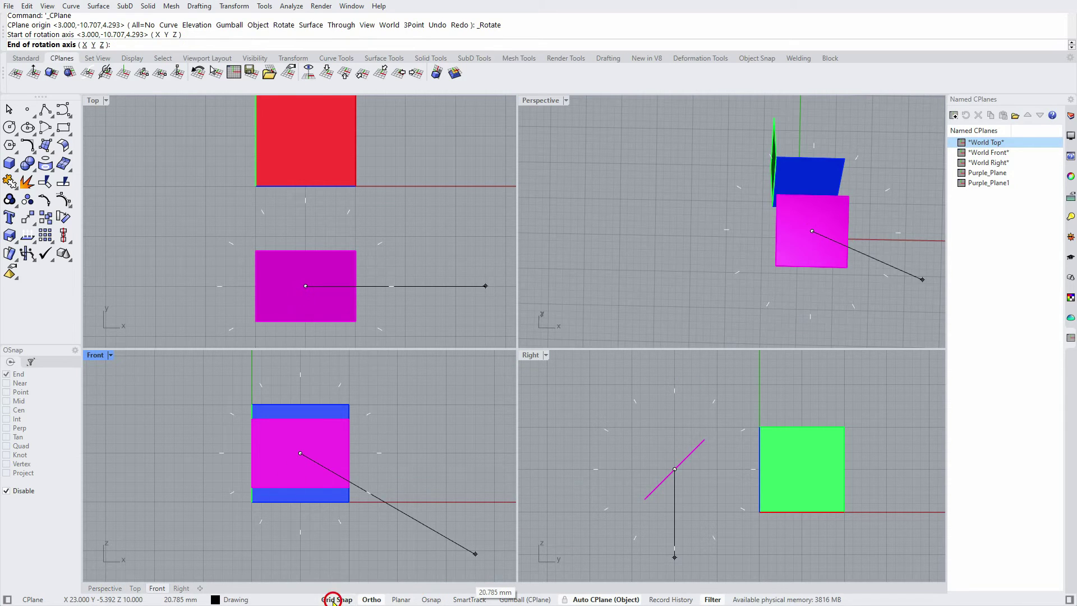
pyautogui.moveTo(843, 293); pyautogui.dragTo(752, 235, button='right')
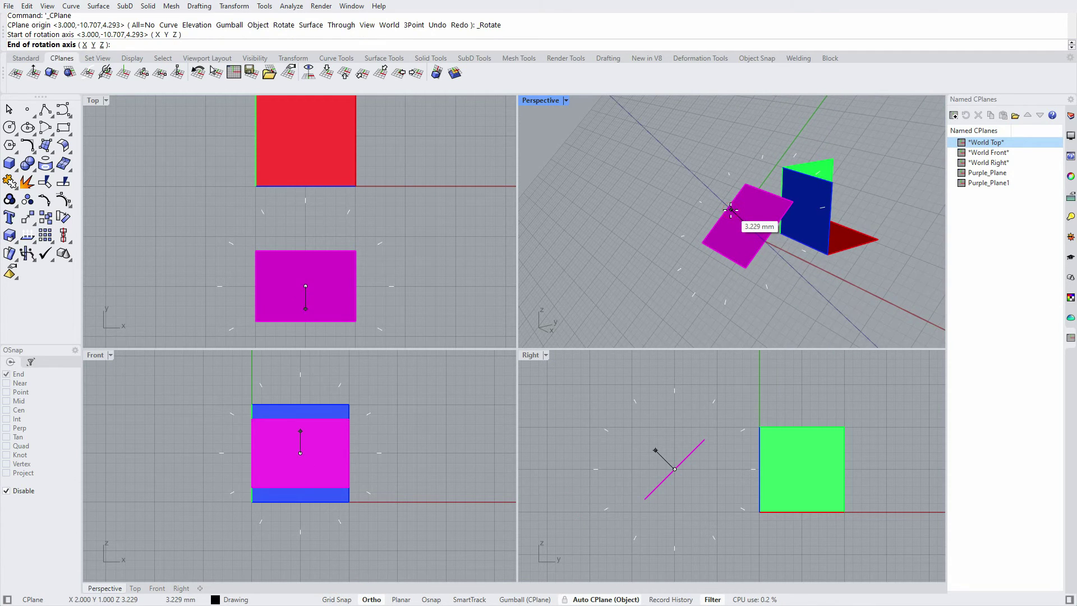
pyautogui.click(119, 45)
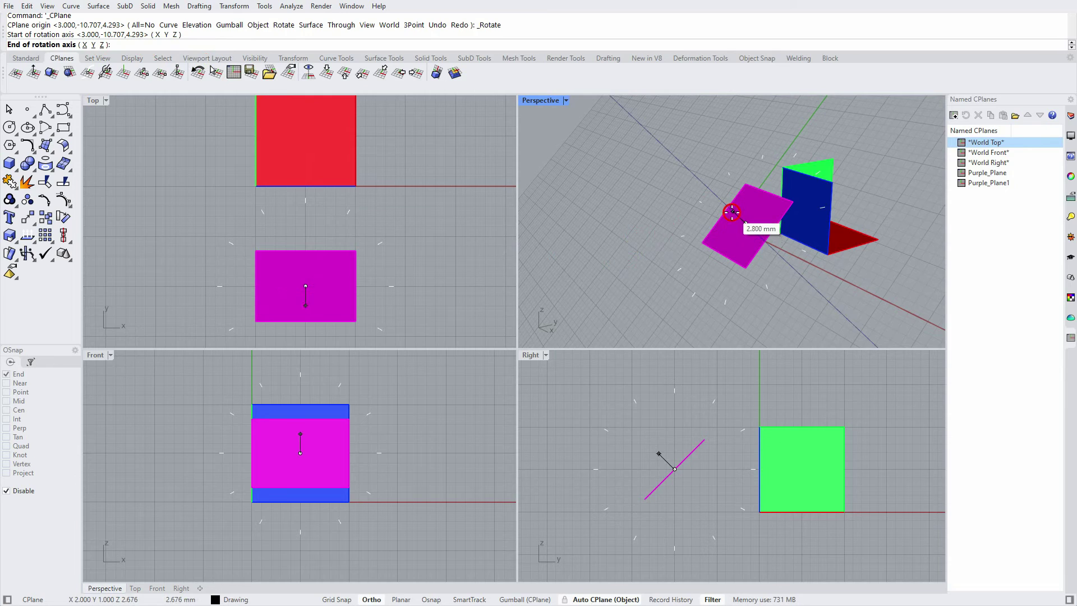
pyautogui.click(728, 207)
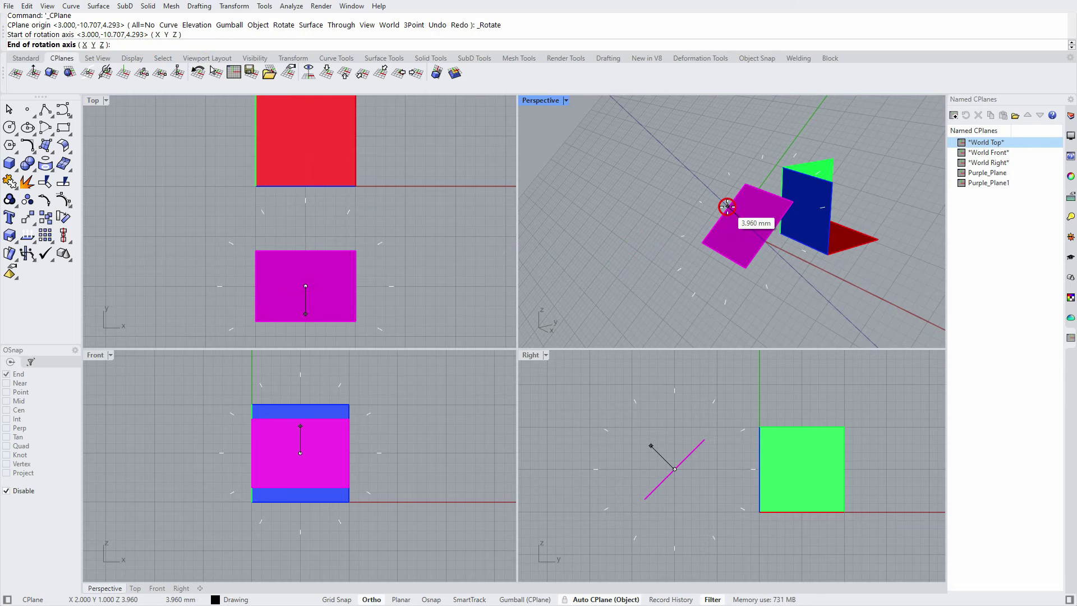
pyautogui.click(684, 165)
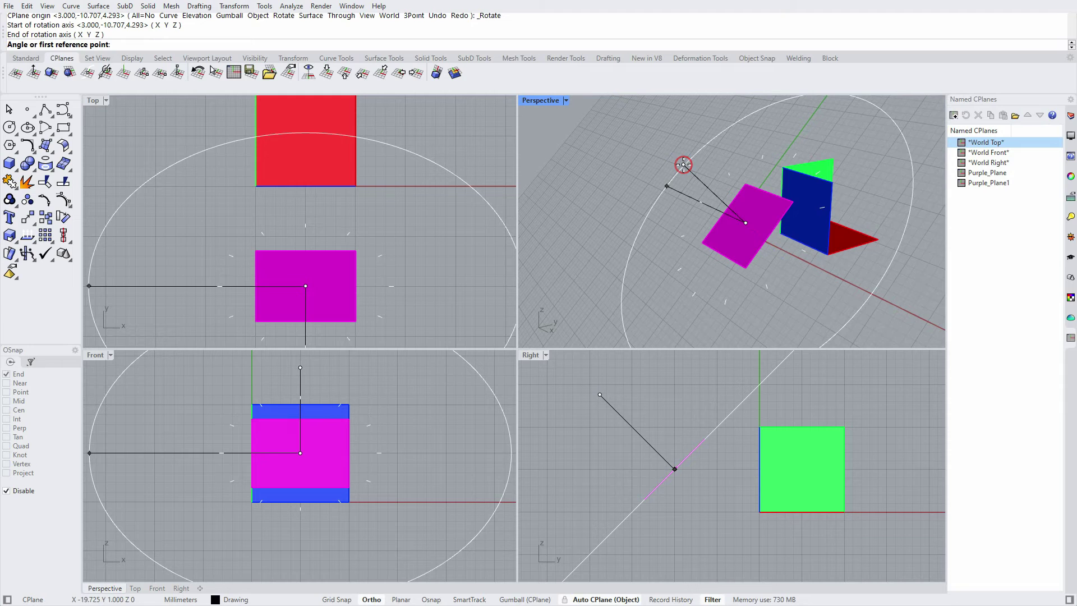
# - Rotate the construction plane 30° via two reference points so it matches the magenta plane
pyautogui.click(711, 205)
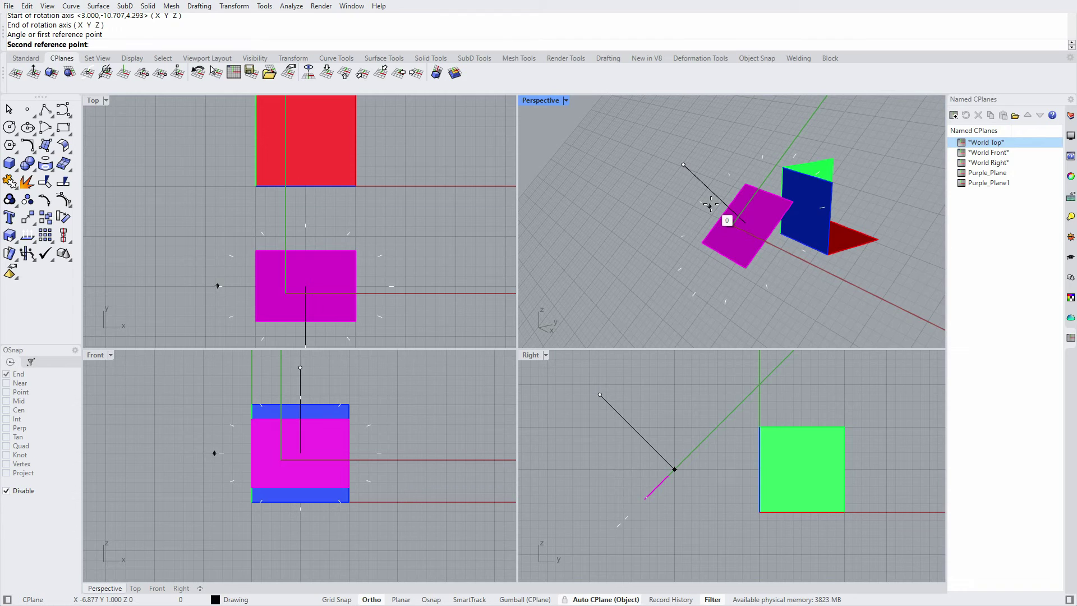
pyautogui.moveTo(709, 206); pyautogui.dragTo(696, 233)
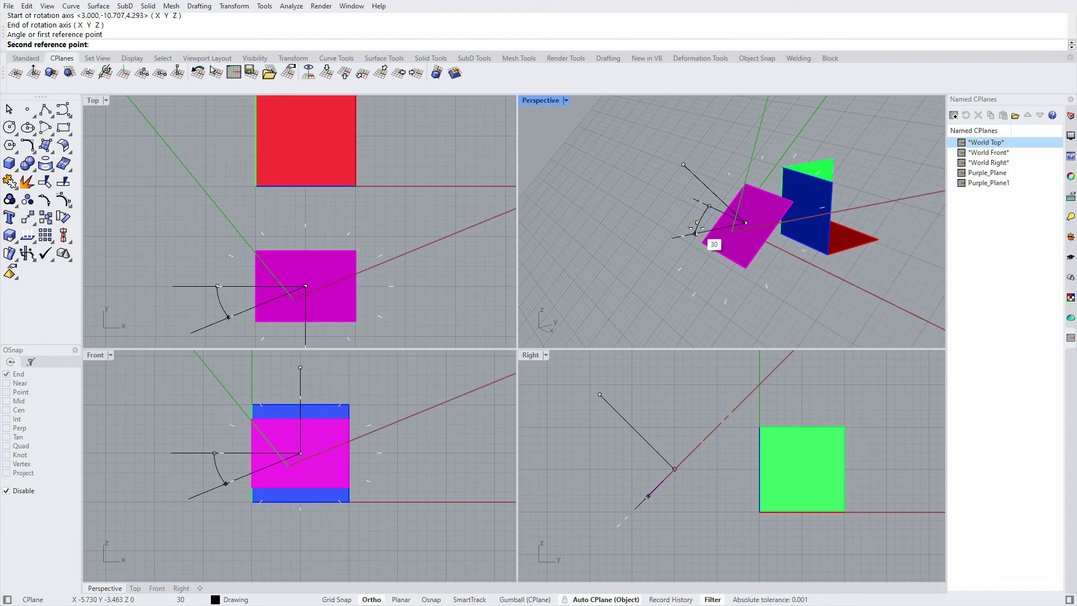
pyautogui.click(696, 229)
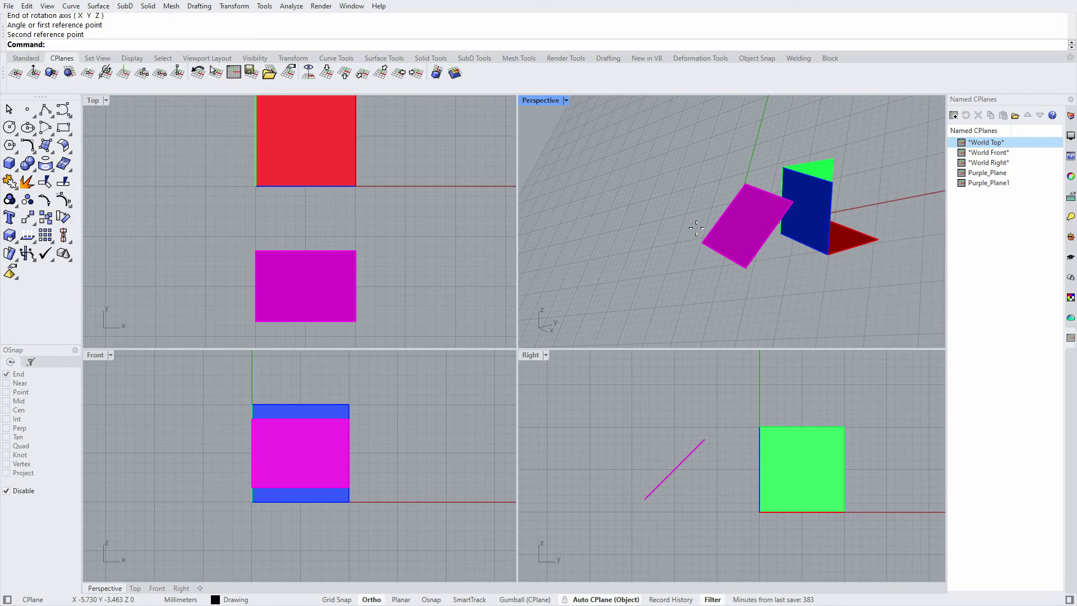
pyautogui.click(730, 226)
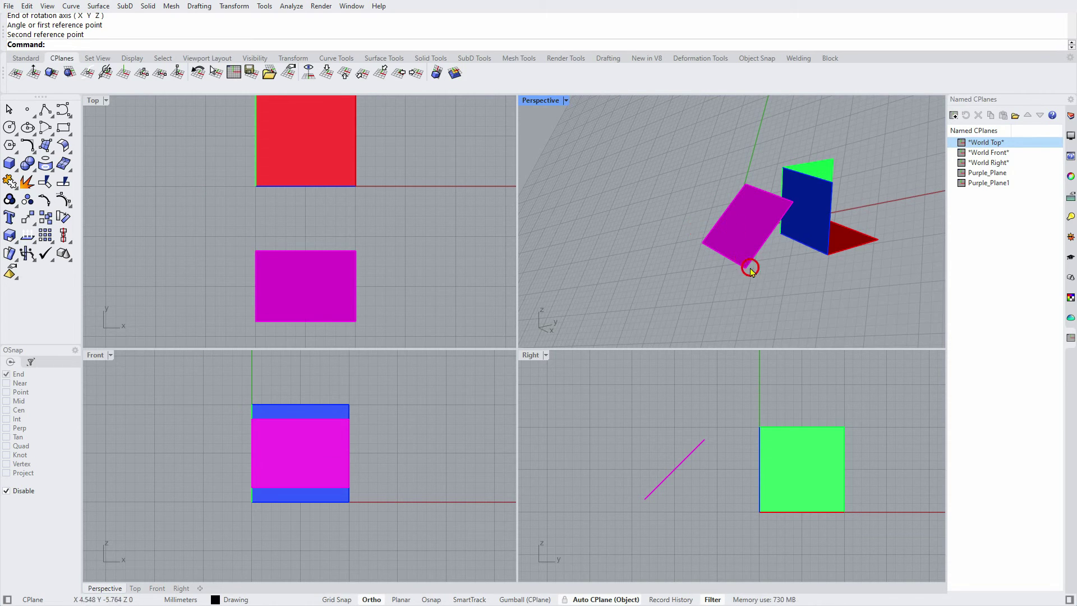
pyautogui.moveTo(779, 281); pyautogui.dragTo(818, 338, button='right')
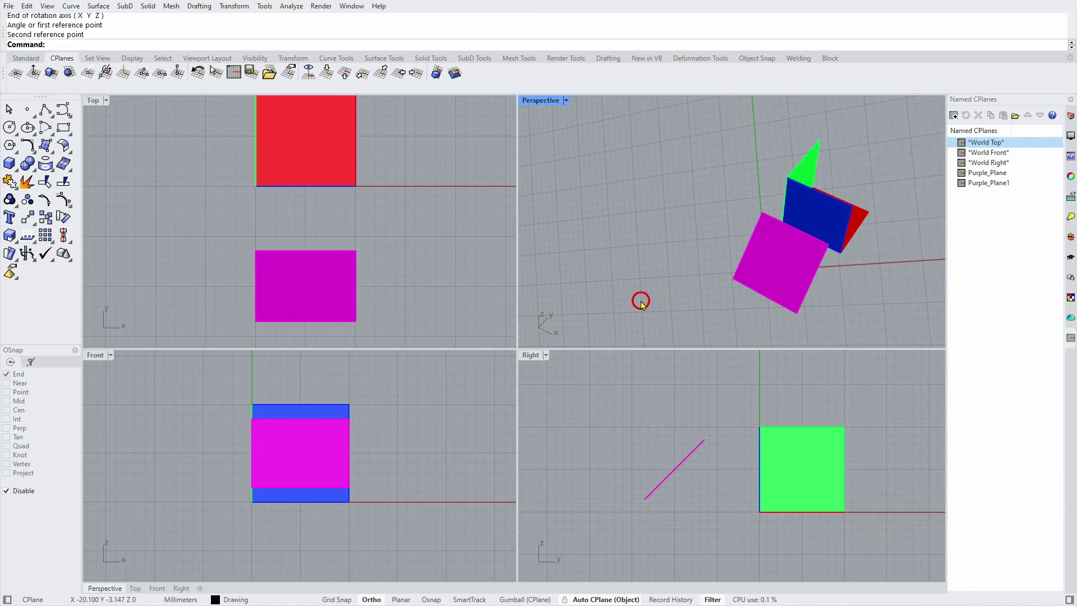
# - Draw a two-corner rectangle on the magenta plane using the rotated CPlane
pyautogui.click(332, 58)
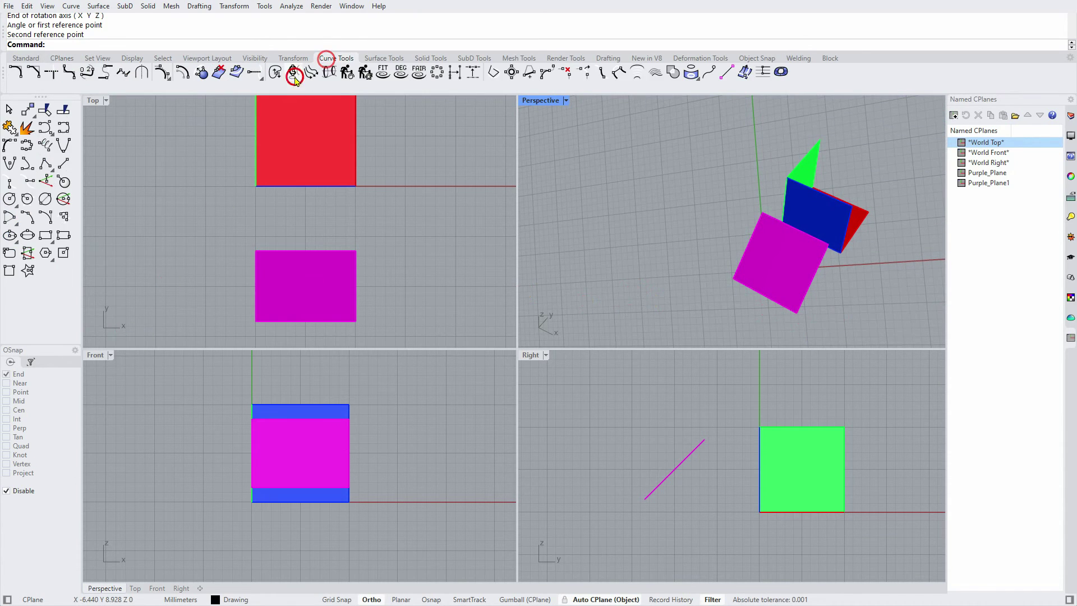
pyautogui.click(45, 235)
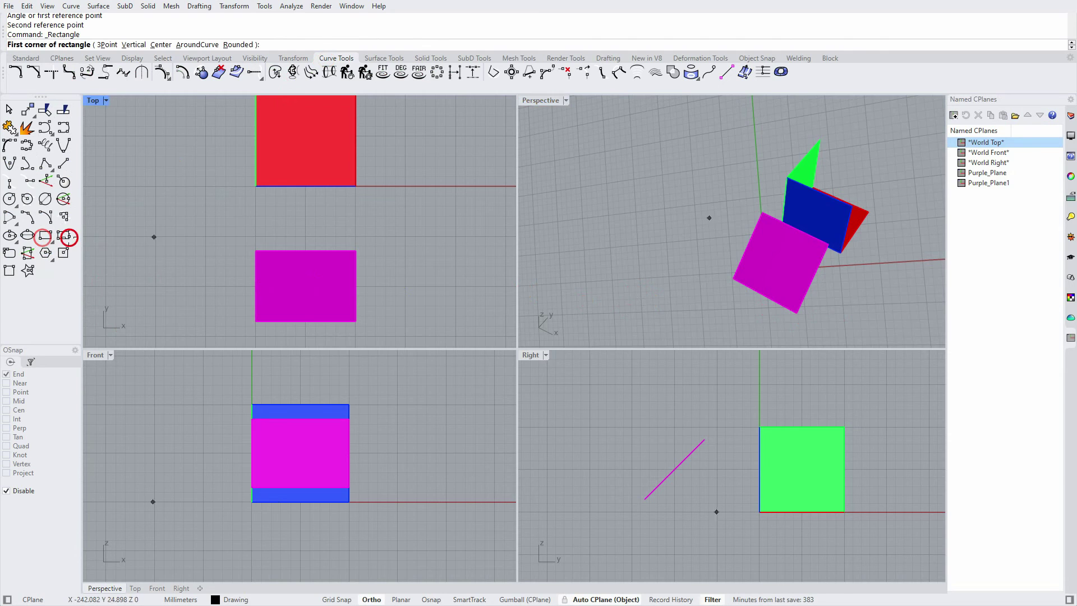
pyautogui.click(764, 250)
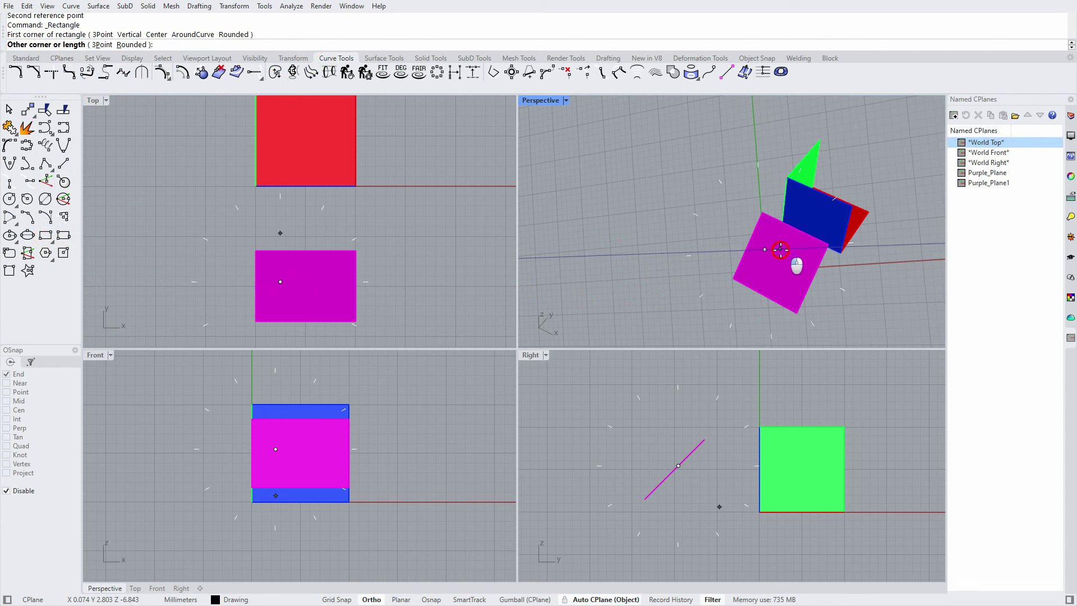
pyautogui.click(802, 268)
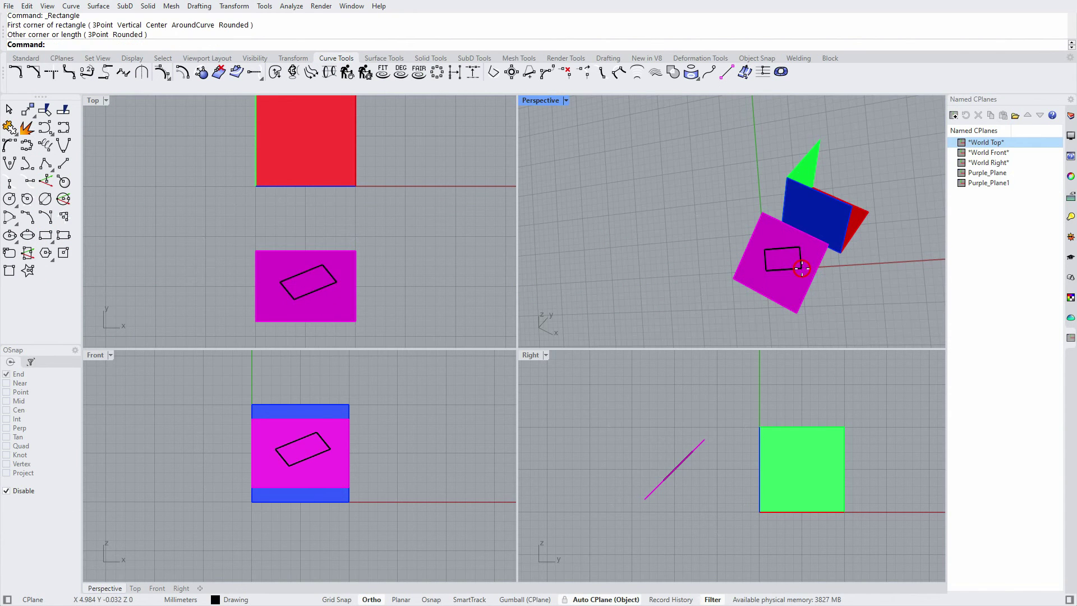
pyautogui.moveTo(833, 275); pyautogui.dragTo(795, 268, button='right')
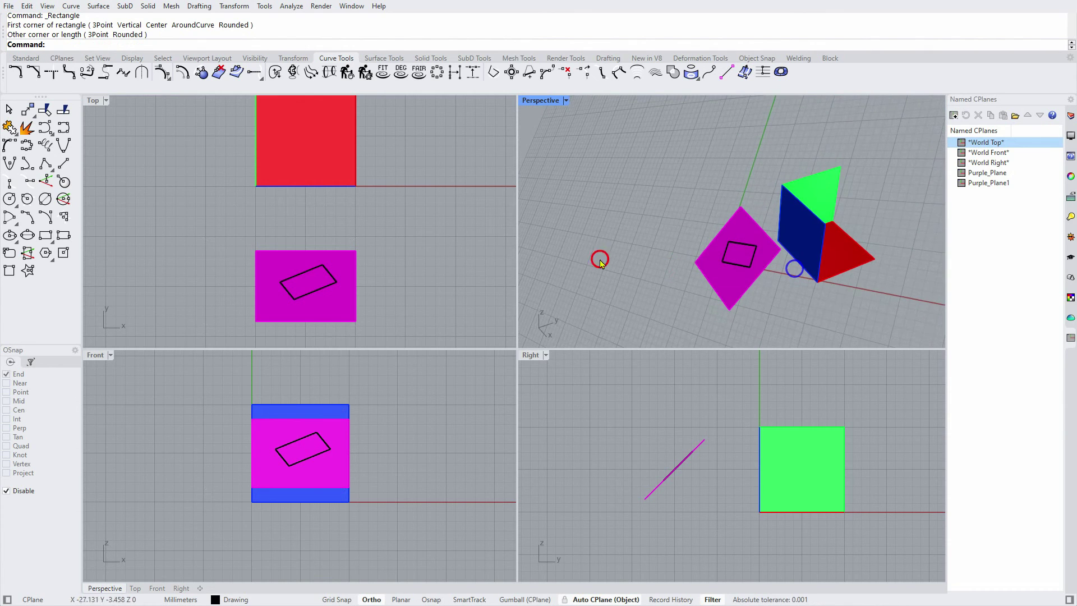
# - Extrude the new rectangle perpendicular to the magenta plane into a white box
pyautogui.click(378, 61)
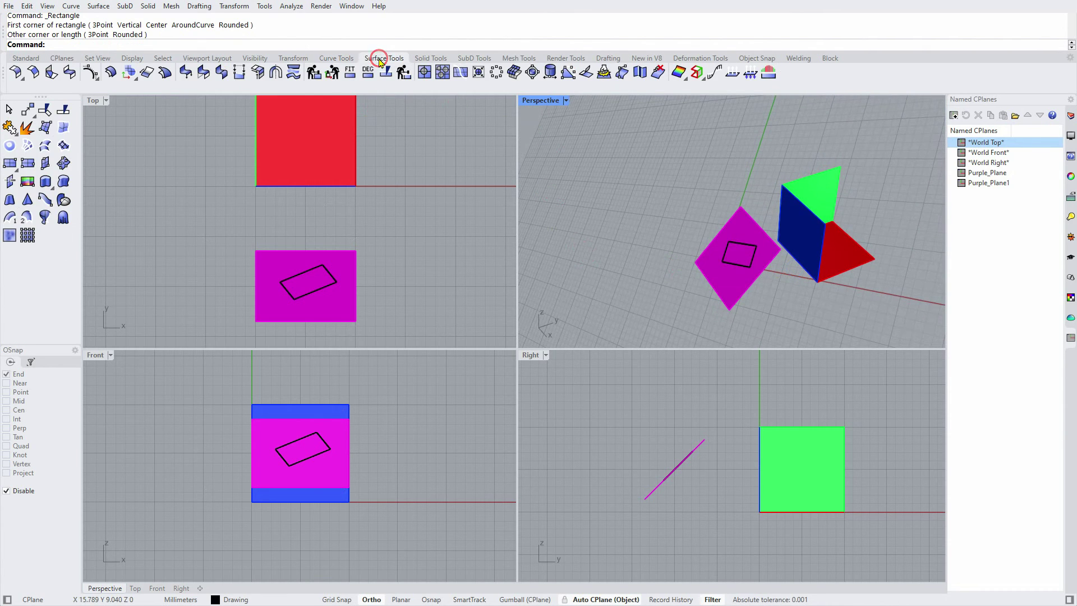
pyautogui.click(45, 188)
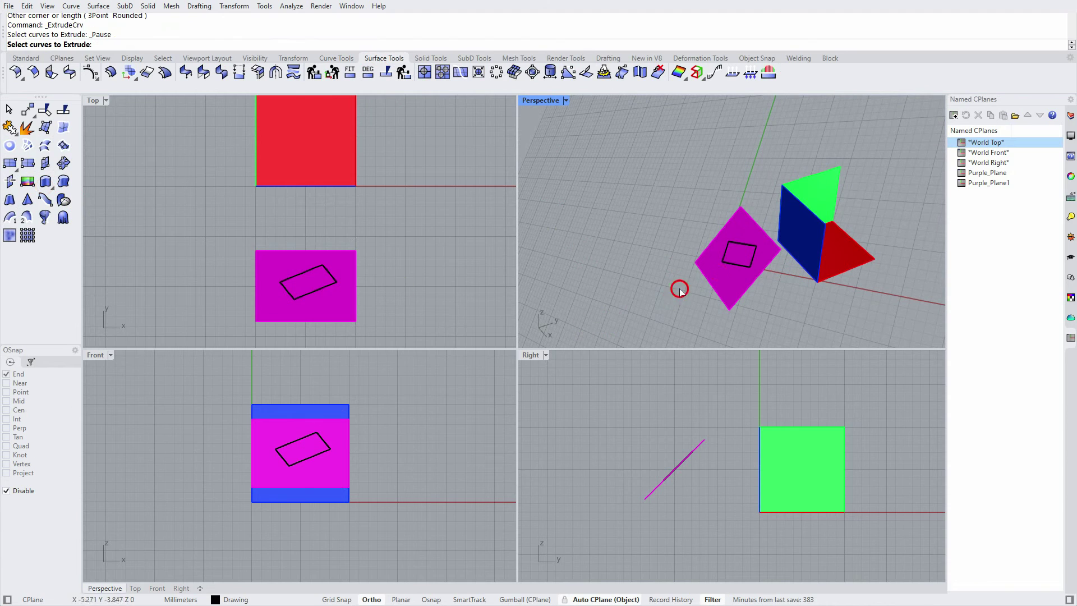
pyautogui.click(735, 268)
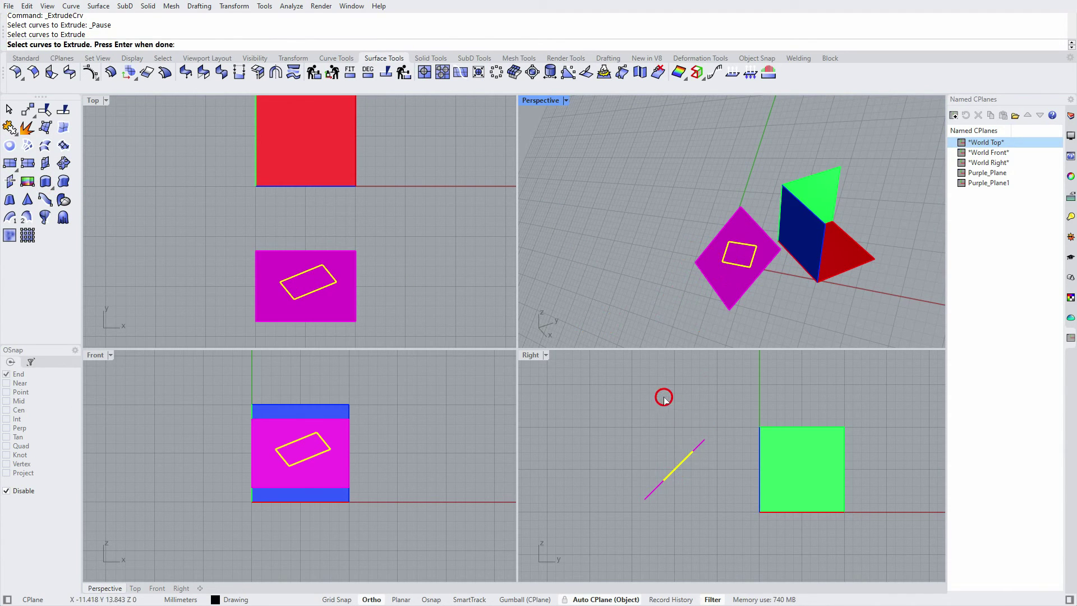
pyautogui.press('Return')
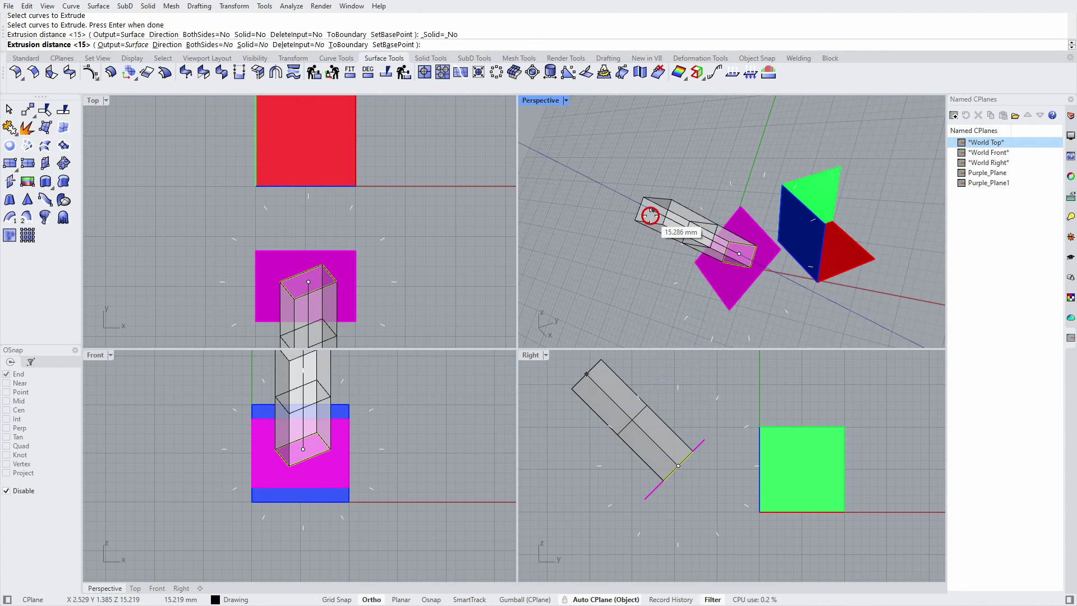
pyautogui.click(671, 229)
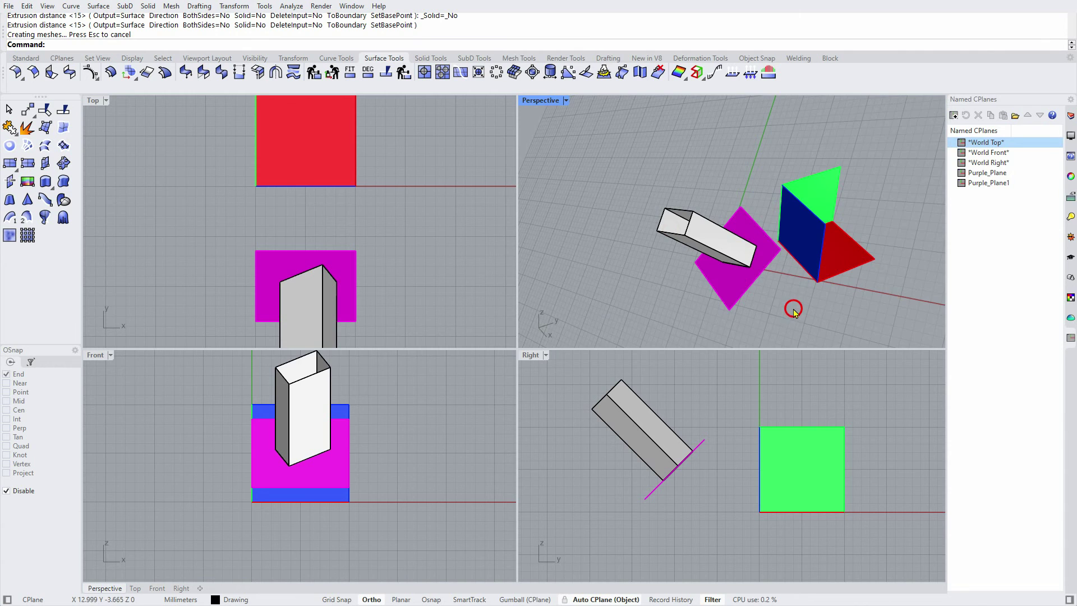
pyautogui.moveTo(791, 308); pyautogui.dragTo(849, 335, button='right')
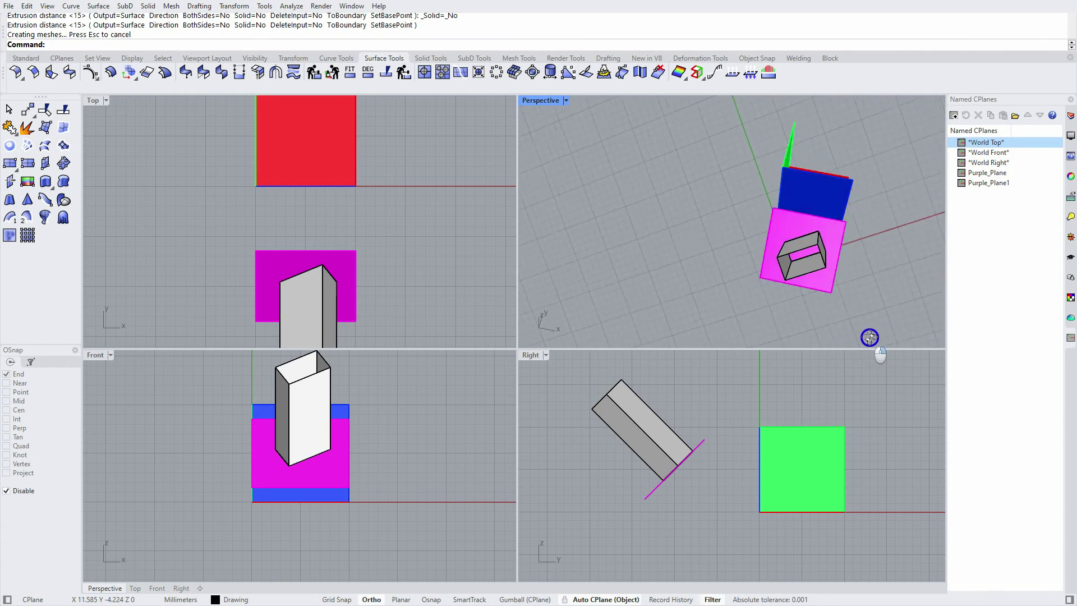
pyautogui.moveTo(870, 338); pyautogui.dragTo(770, 306, button='right')
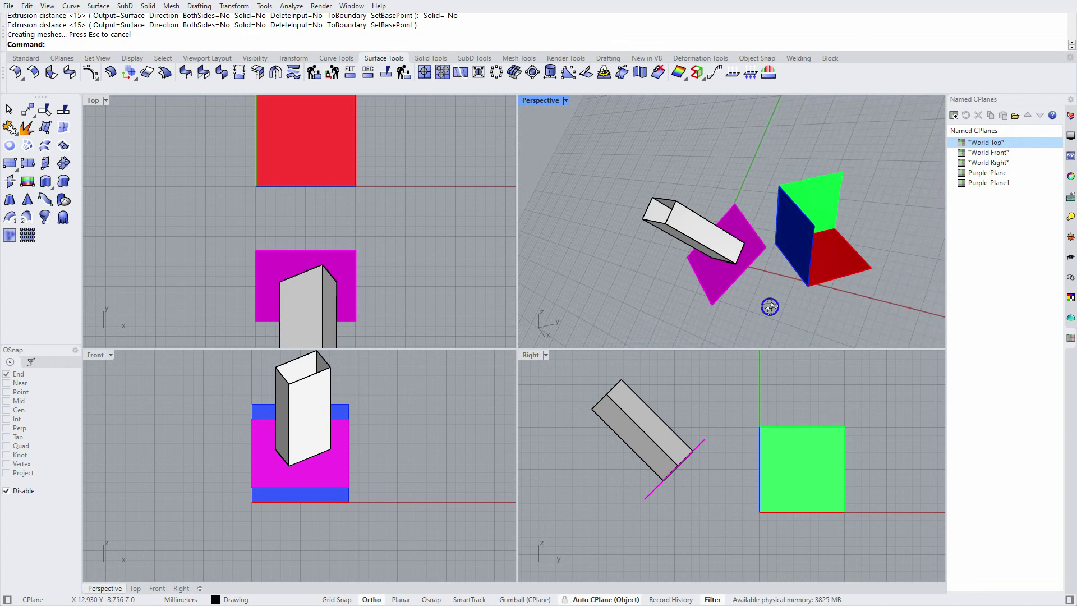
pyautogui.click(61, 58)
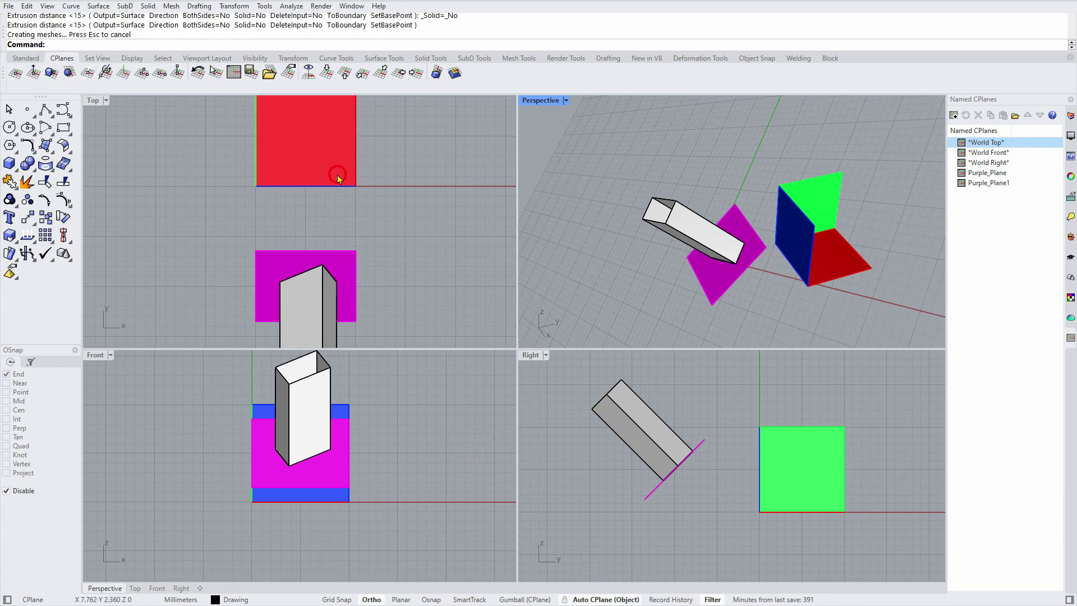
pyautogui.click(362, 78)
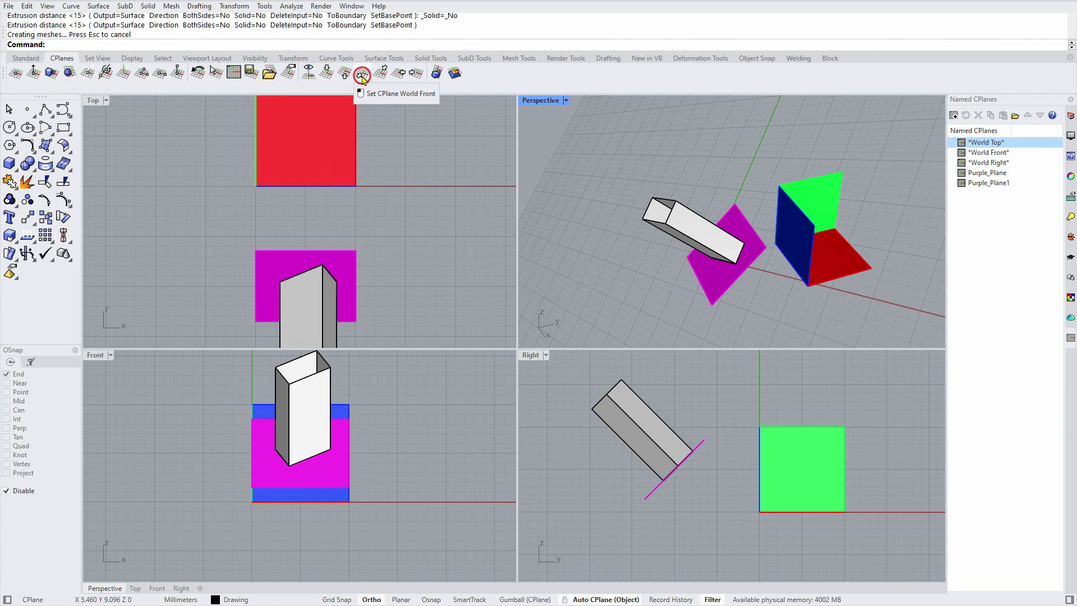
pyautogui.click(564, 101)
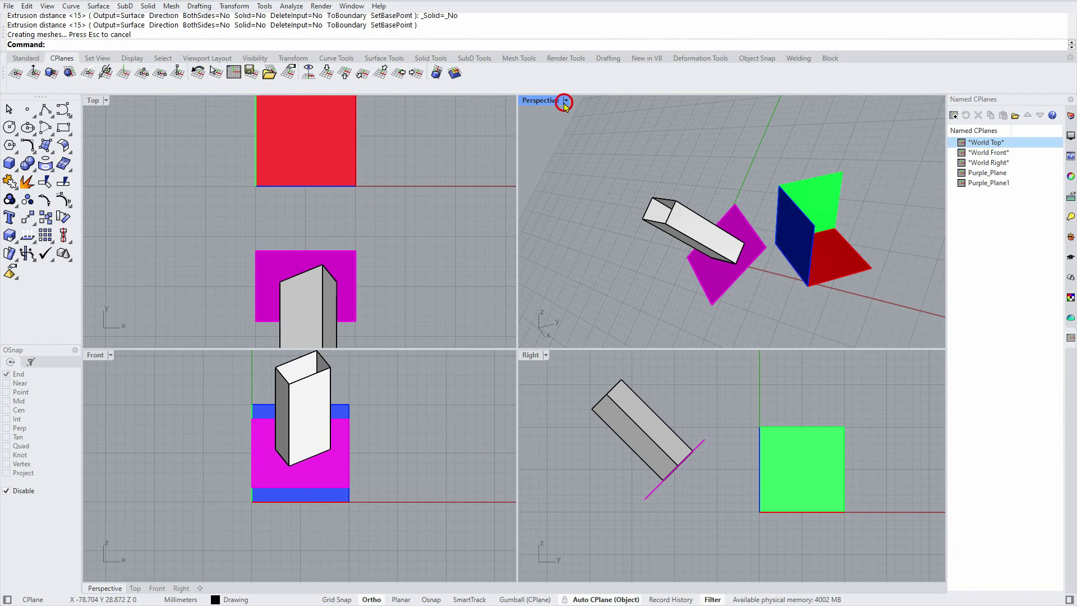
# - Undo the last construction plane change in the Perspective viewport
pyautogui.click(556, 101)
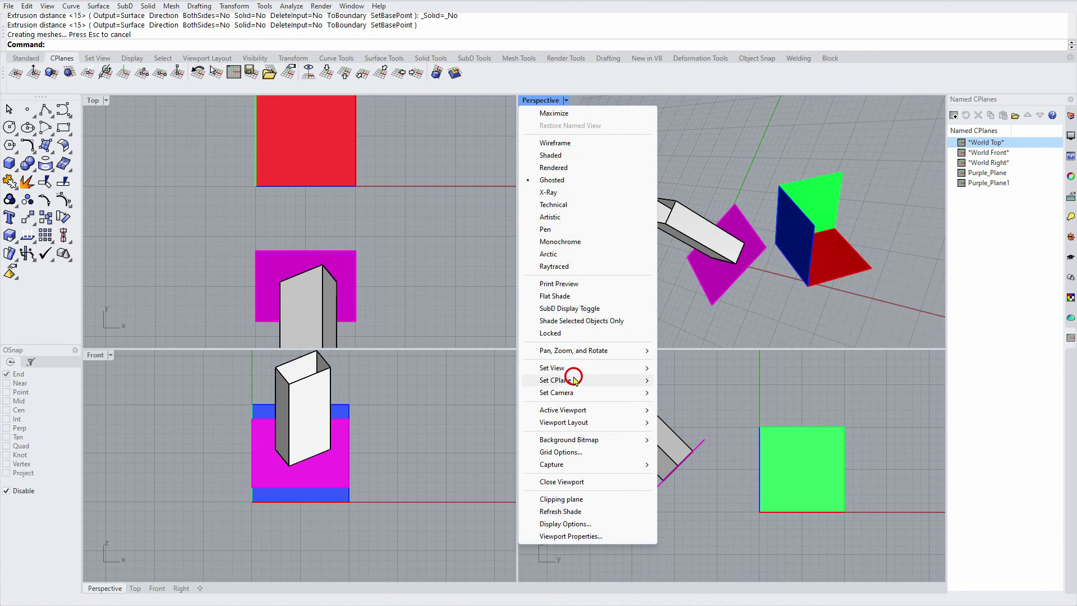
pyautogui.moveTo(574, 382)
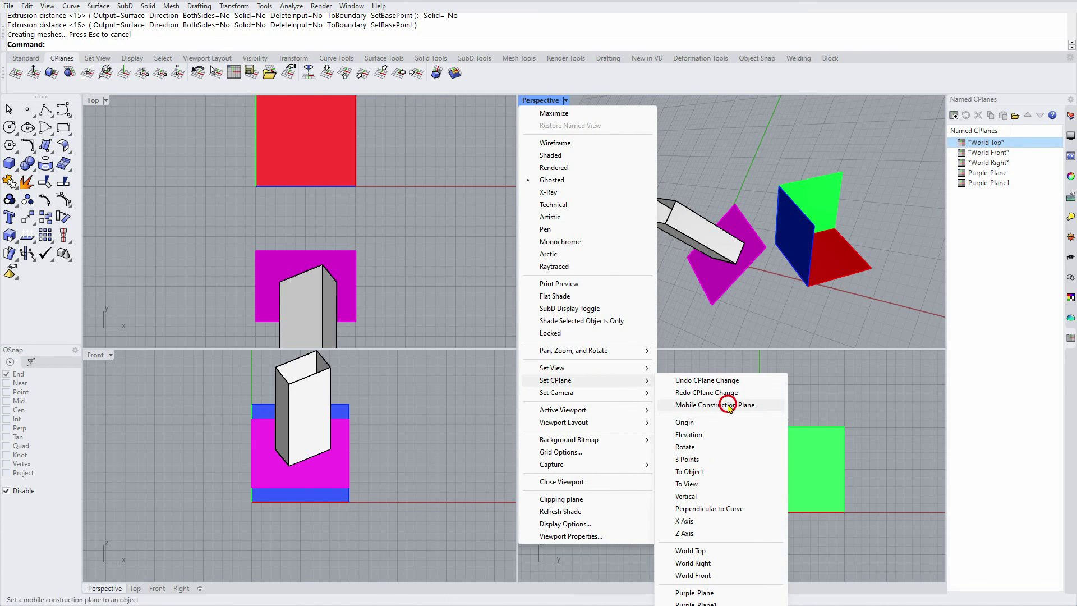
pyautogui.click(686, 385)
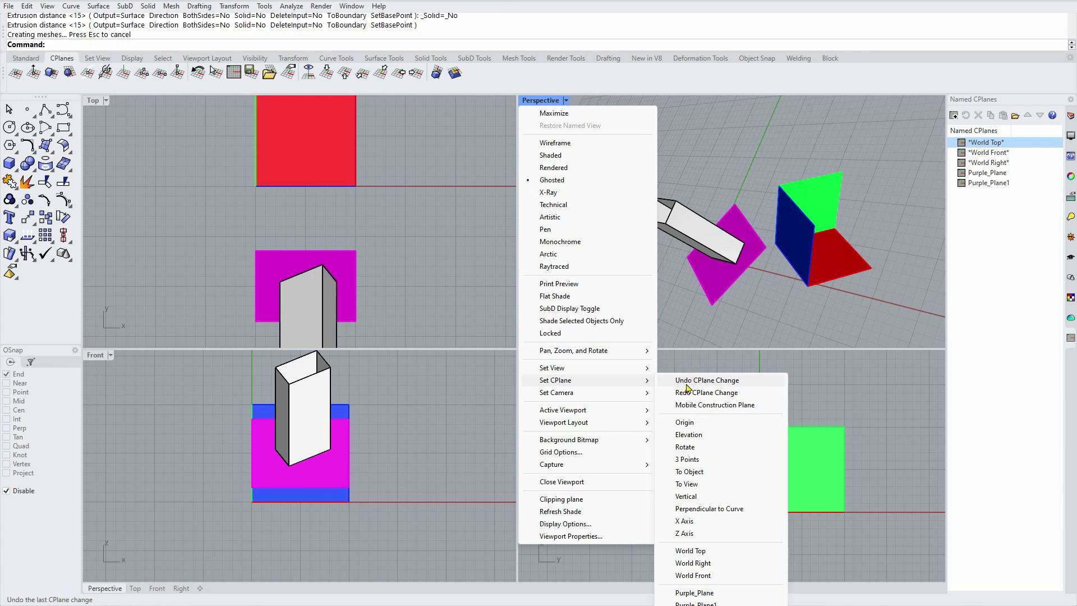